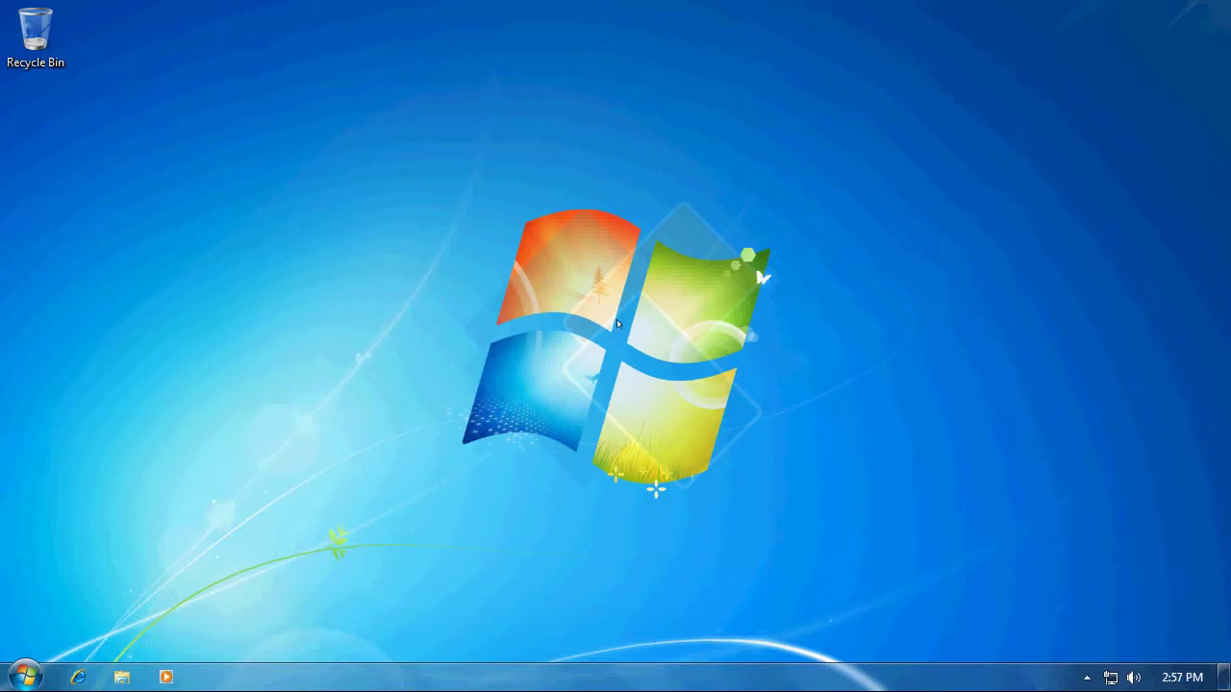
Open the Windows 7 Start menu from the empty desktop with the Windows key.
{"action": "key", "text": "super"}
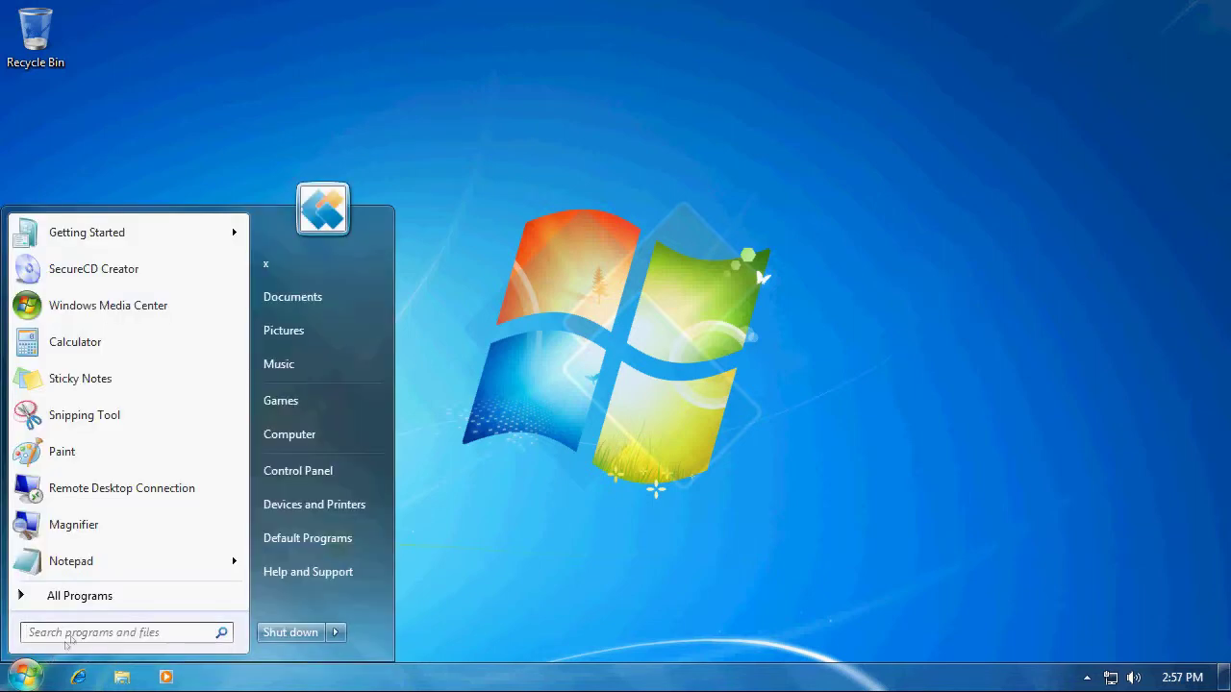
Launch SecureCD Creator from All Programs > KernSafe and dismiss its trial notice.
{"action": "left_click", "coordinate": [91, 595]}
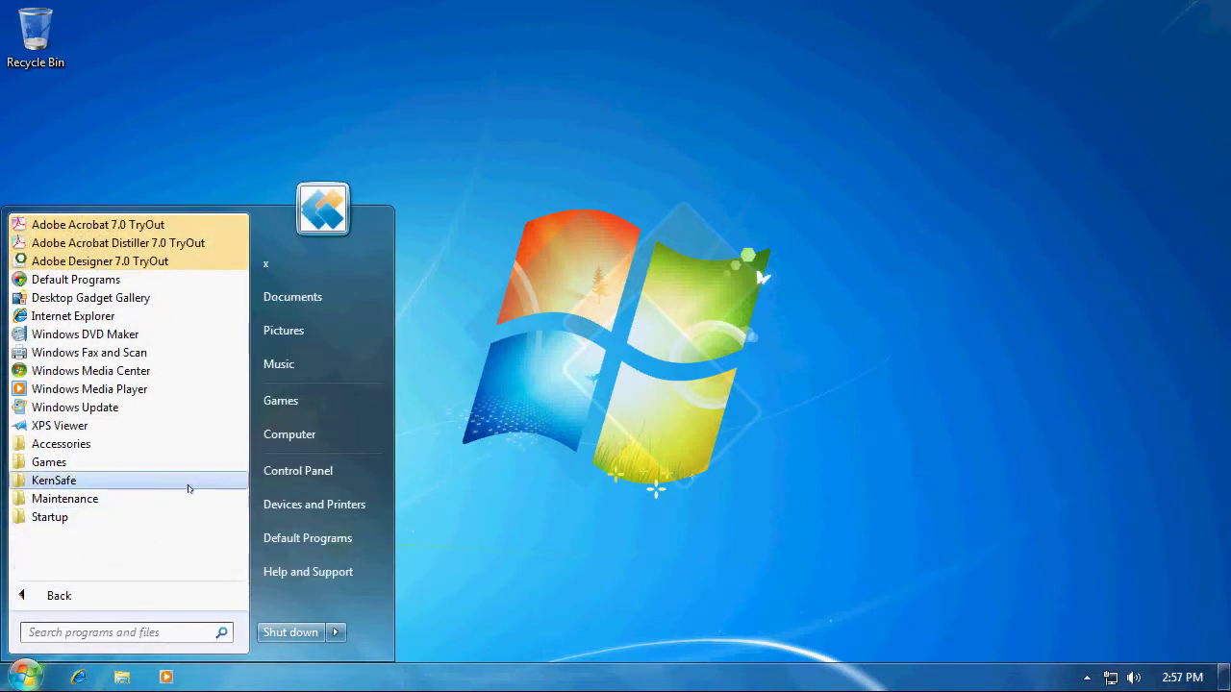
{"action": "left_click", "coordinate": [189, 486]}
{"action": "left_click", "coordinate": [170, 571]}
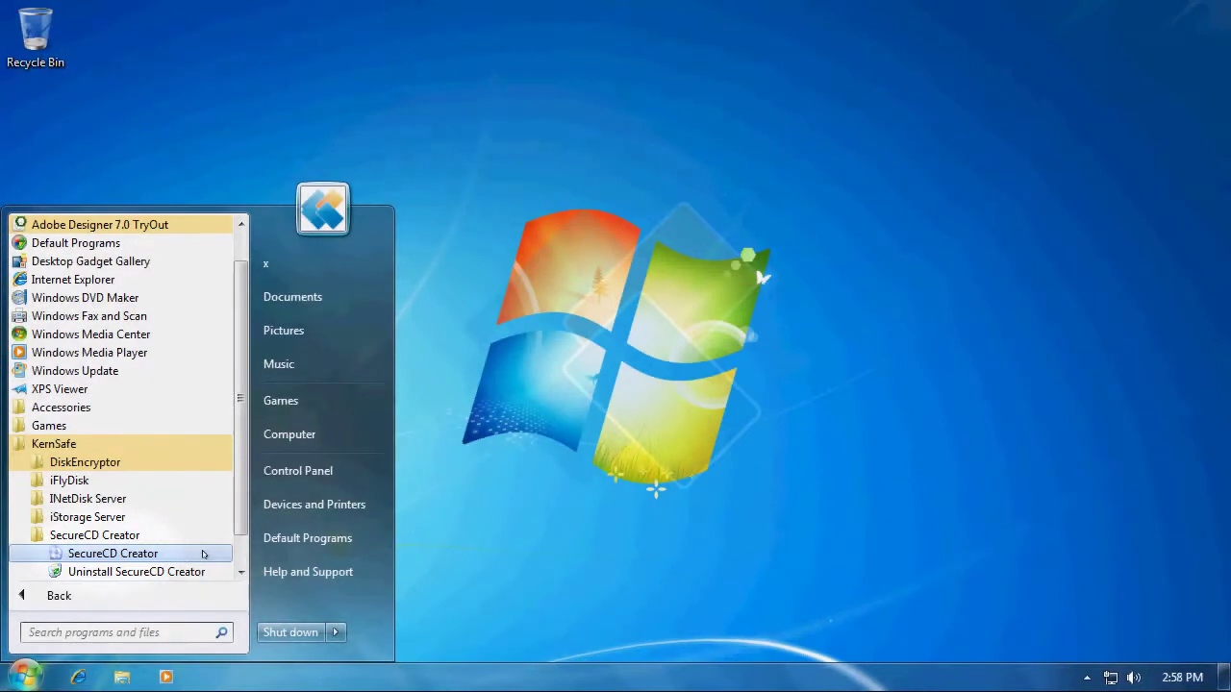
{"action": "left_click", "coordinate": [203, 554]}
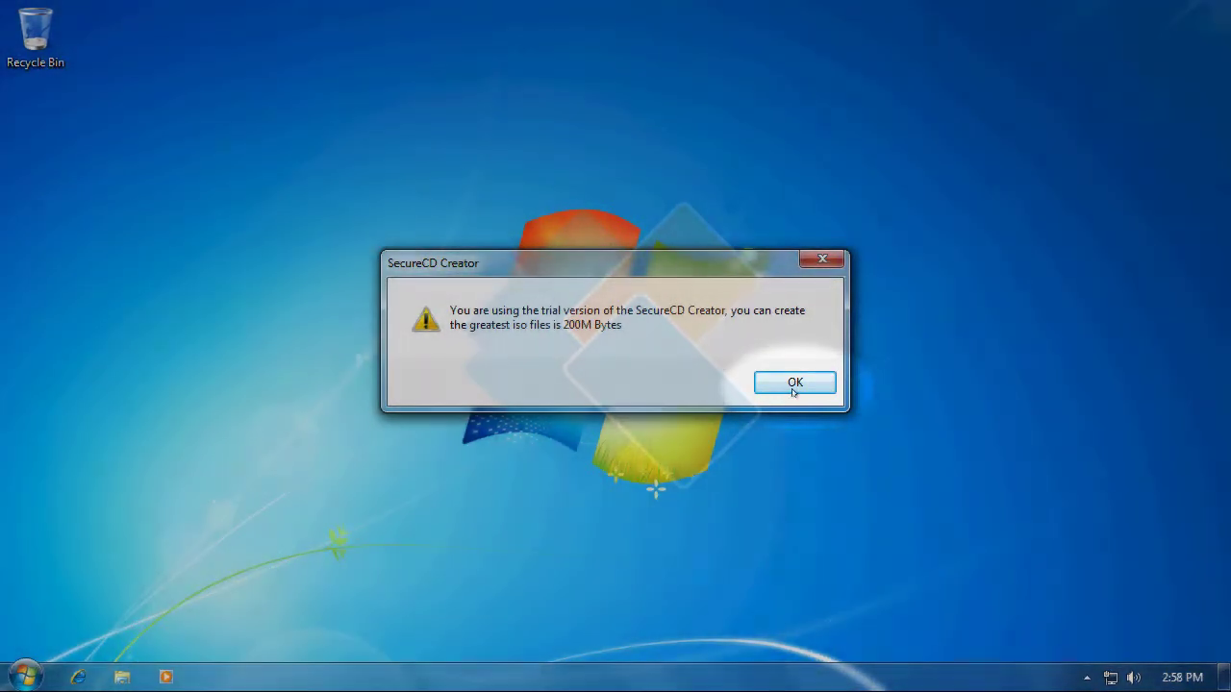
{"action": "left_click", "coordinate": [794, 385]}
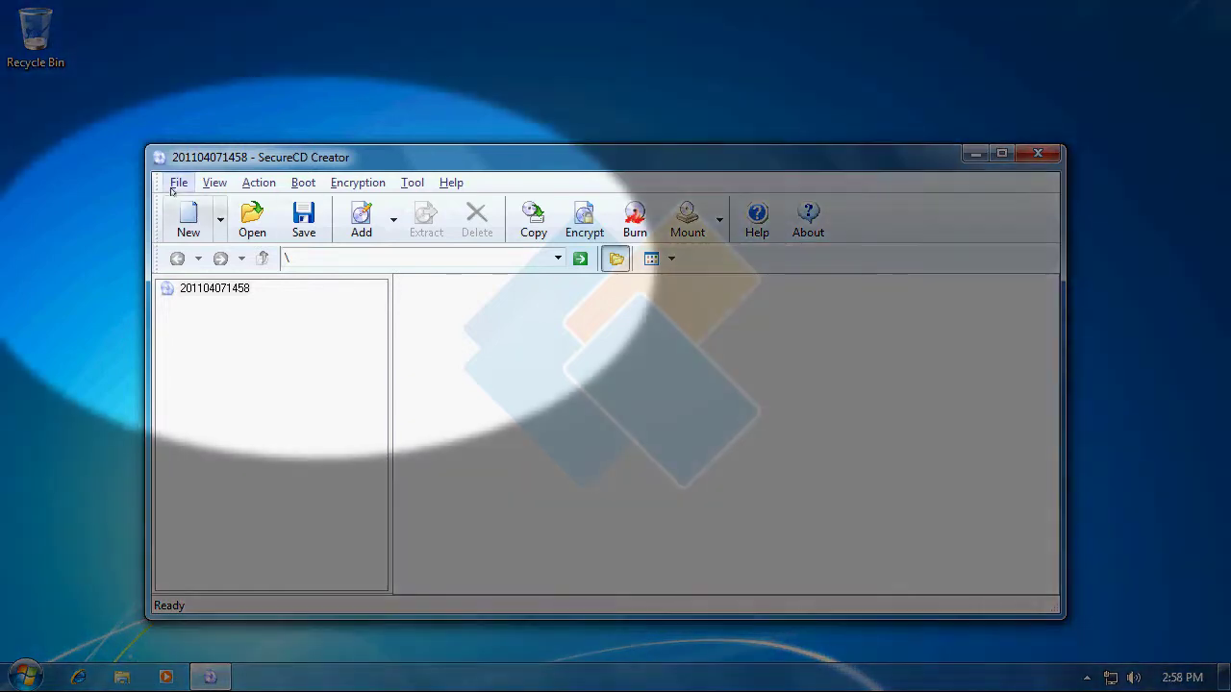
Browse the File, Action, Tool and Help menus, then start a new empty image project.
{"action": "left_click", "coordinate": [173, 187]}
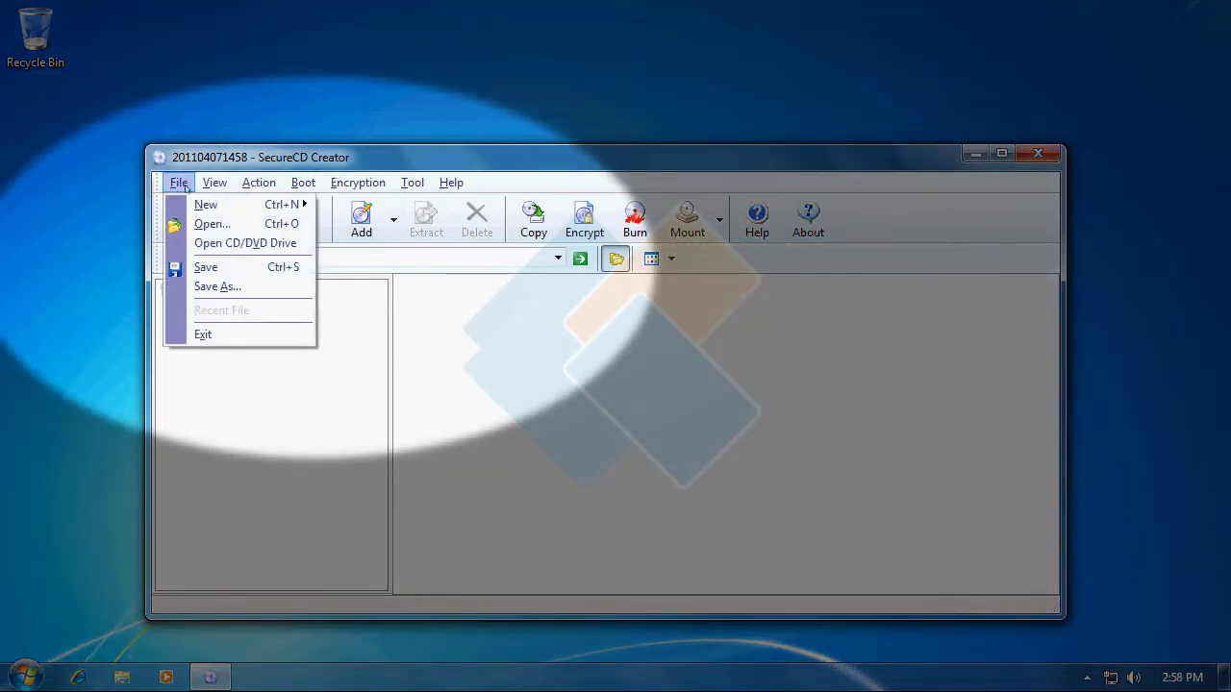
{"action": "mouse_move", "coordinate": [208, 184]}
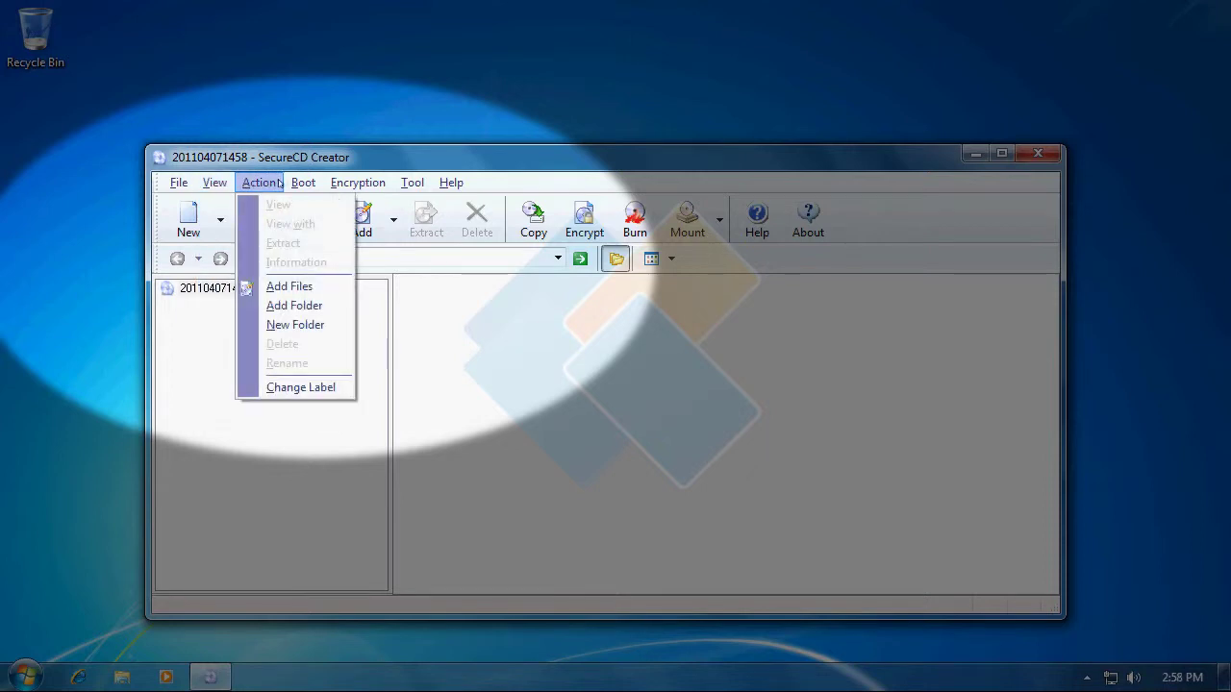
{"action": "mouse_move", "coordinate": [304, 183]}
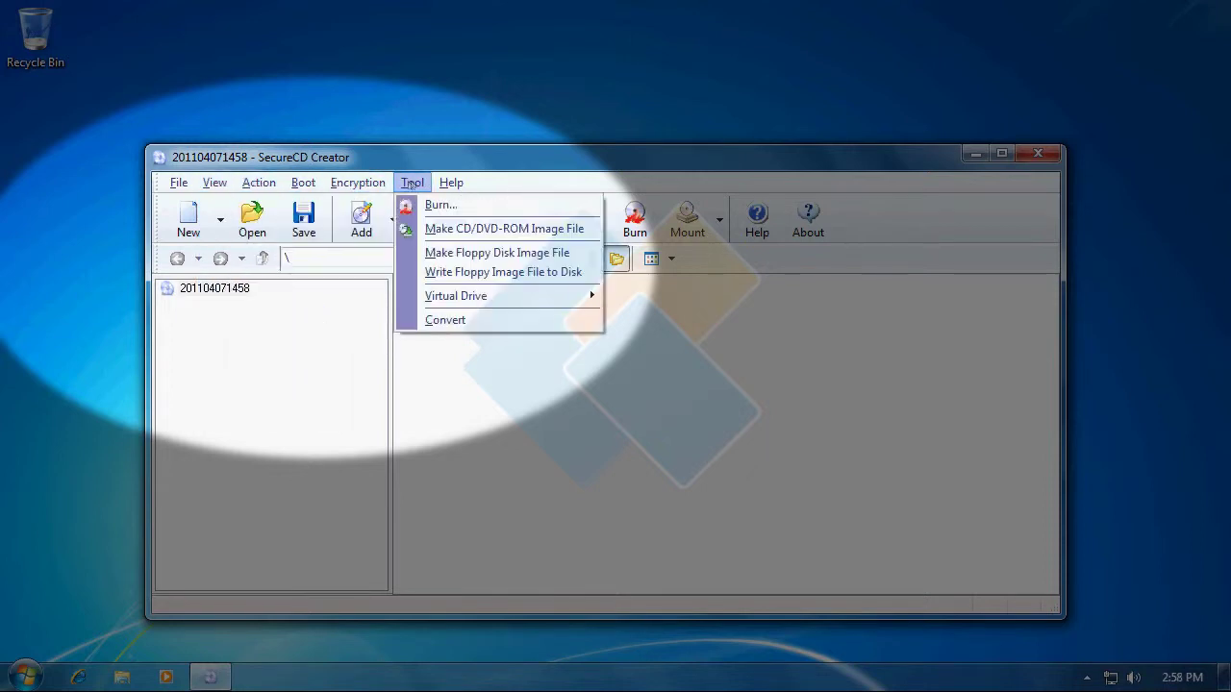
{"action": "mouse_move", "coordinate": [448, 183]}
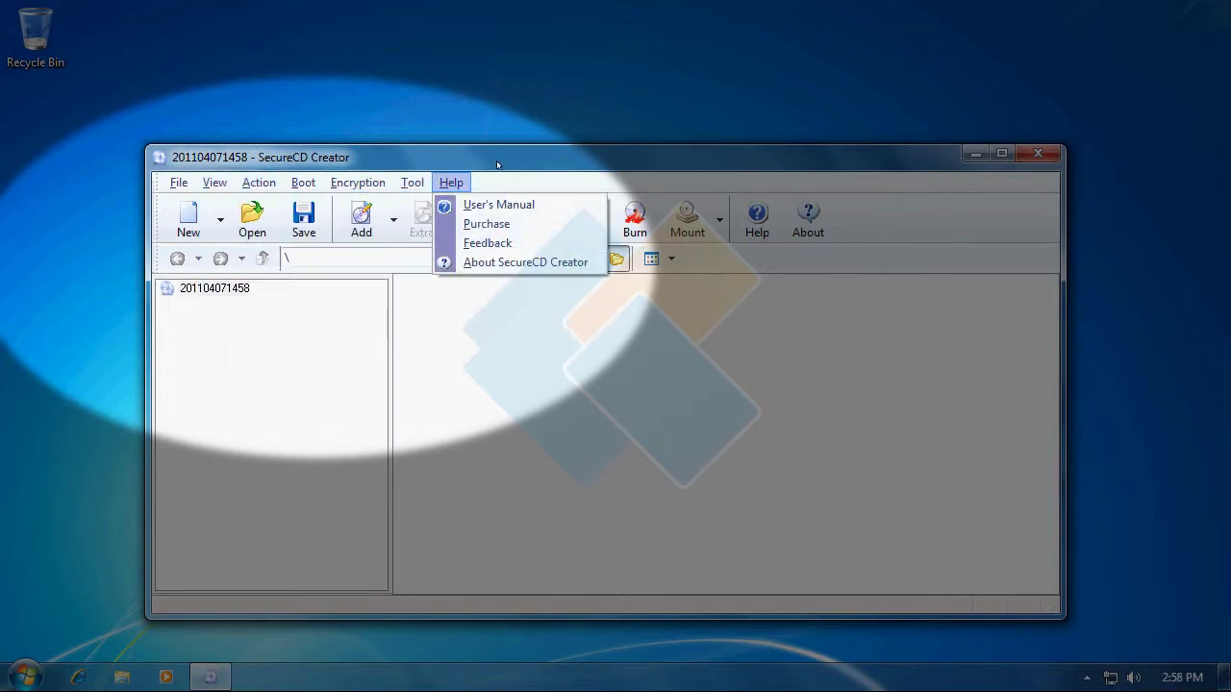
{"action": "key", "text": "Escape"}
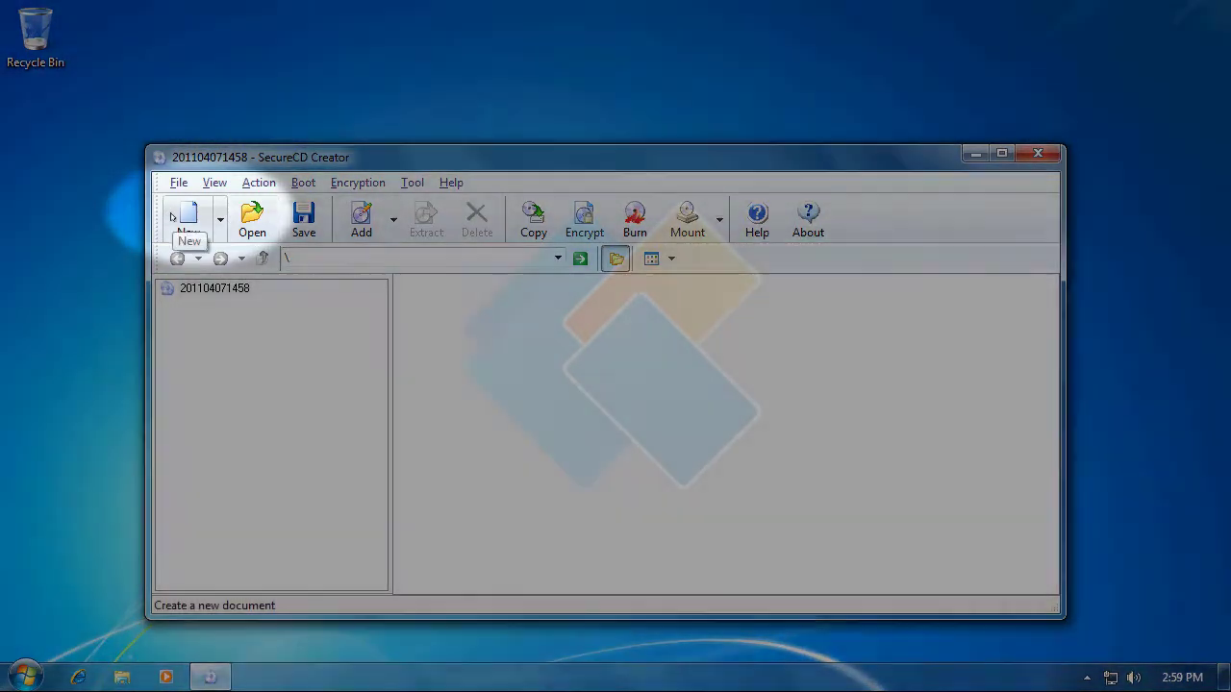
{"action": "left_click", "coordinate": [172, 216]}
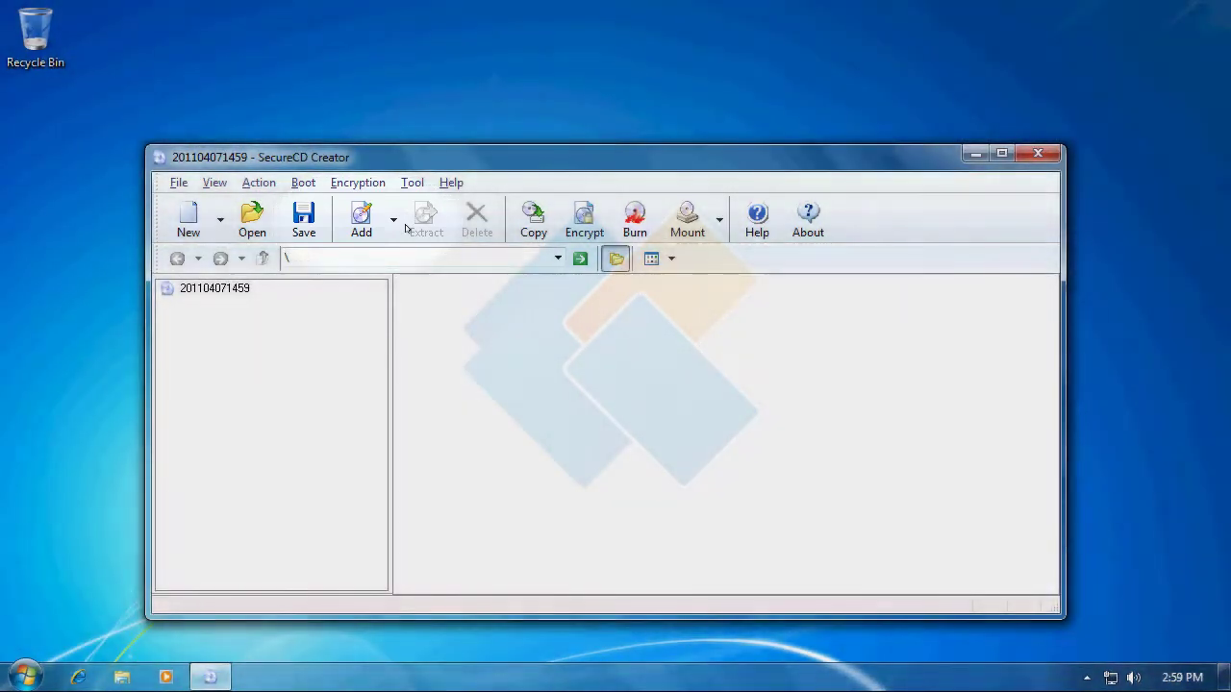
Add the PDF folder from Libraries > Documents > My Documents to the image and open it.
{"action": "left_click", "coordinate": [393, 221]}
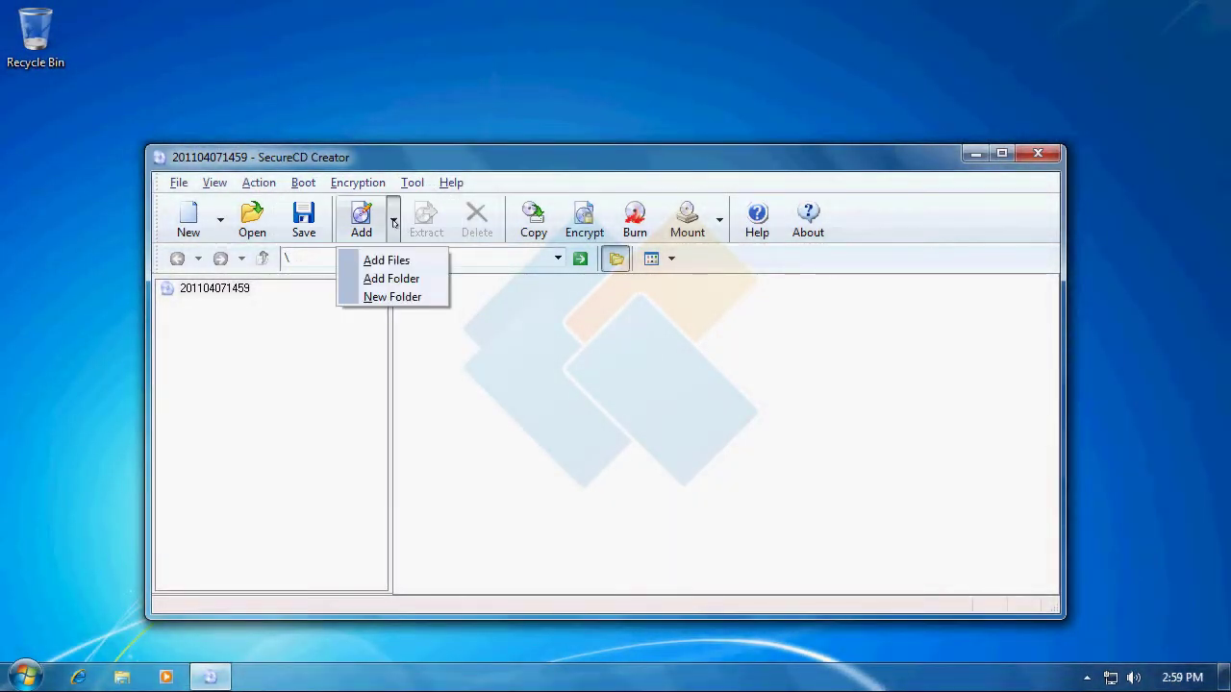
{"action": "left_click", "coordinate": [431, 284]}
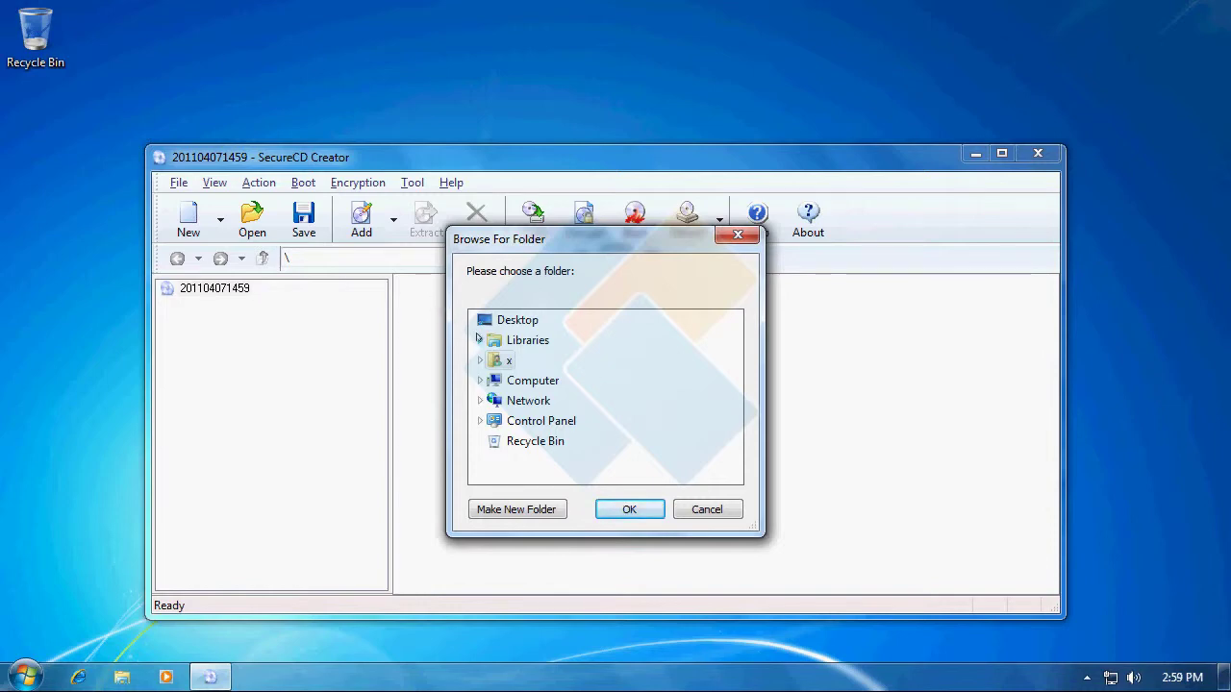
{"action": "left_click", "coordinate": [478, 338]}
{"action": "left_click", "coordinate": [487, 361]}
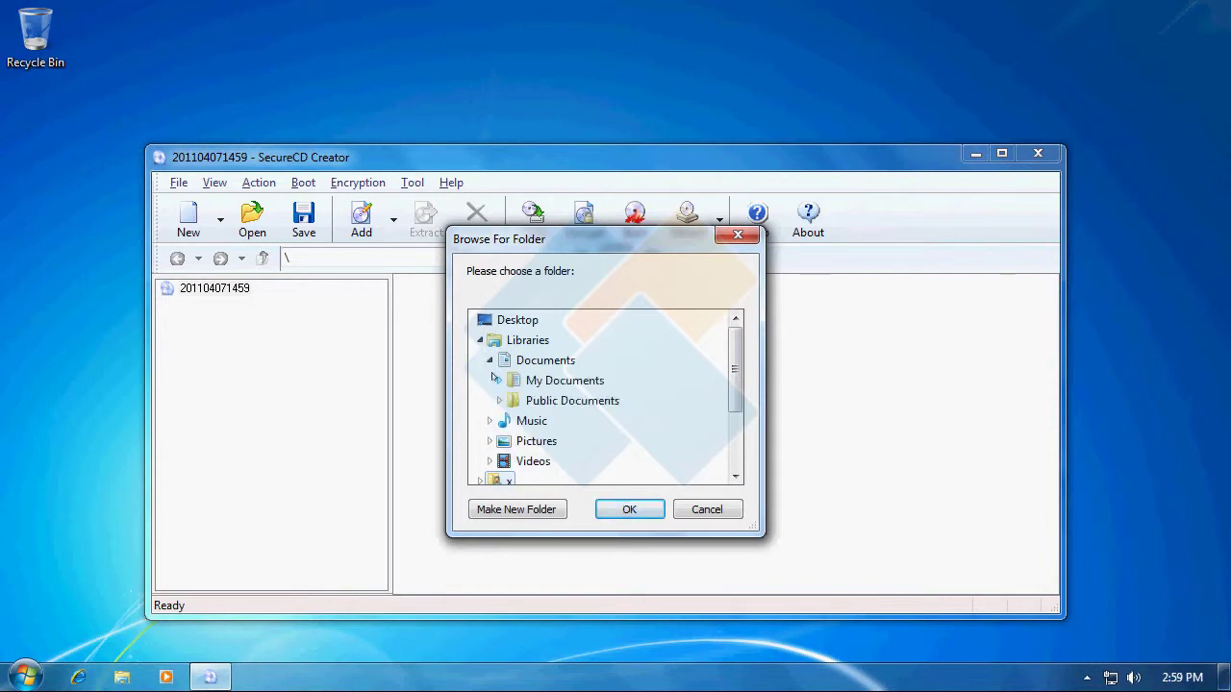
{"action": "left_click", "coordinate": [494, 379]}
{"action": "left_click", "coordinate": [545, 400]}
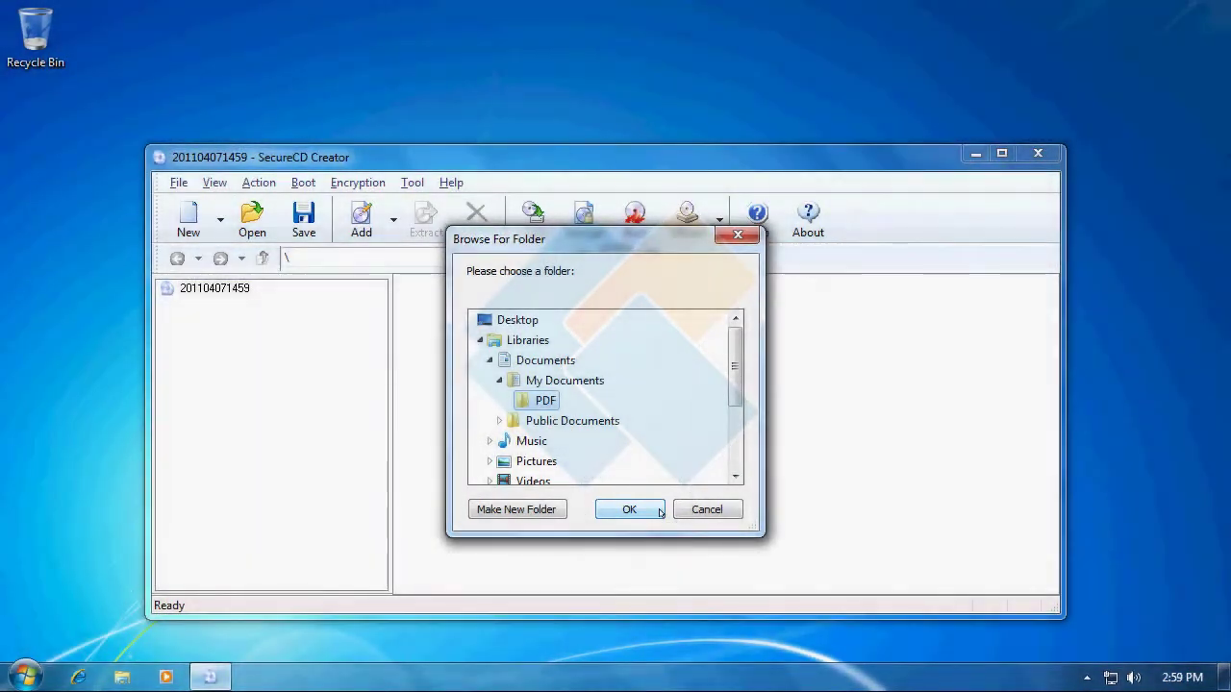
{"action": "left_click", "coordinate": [660, 512]}
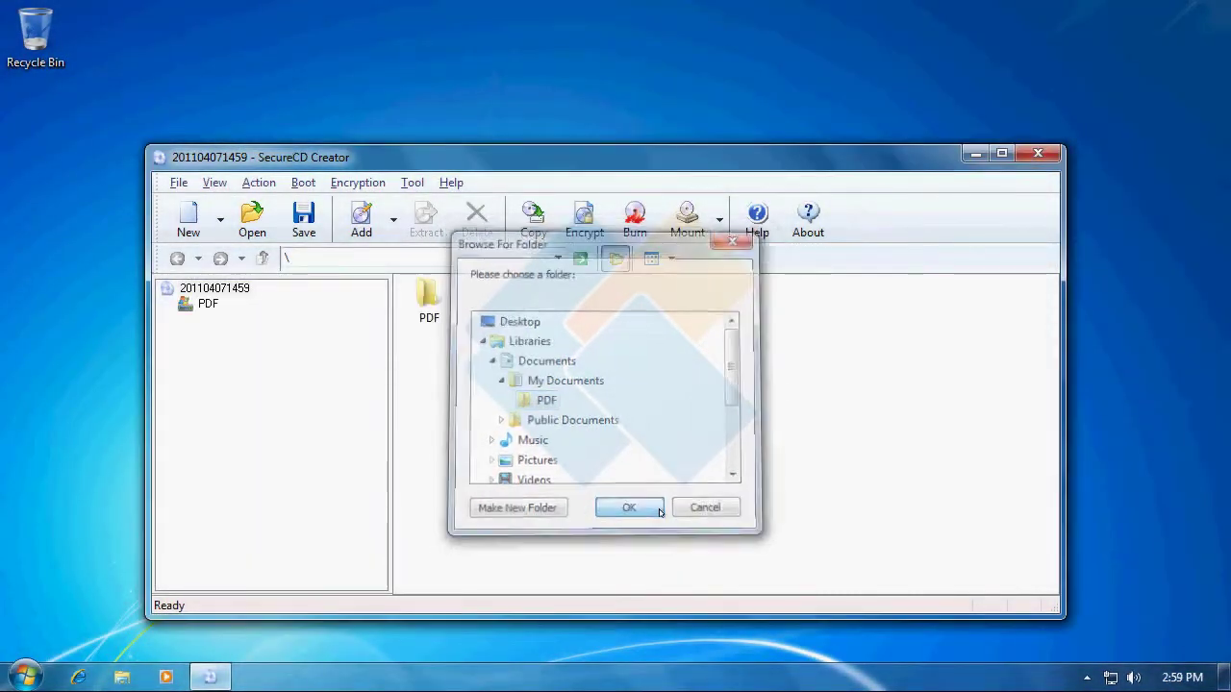
{"action": "double_click", "coordinate": [430, 304]}
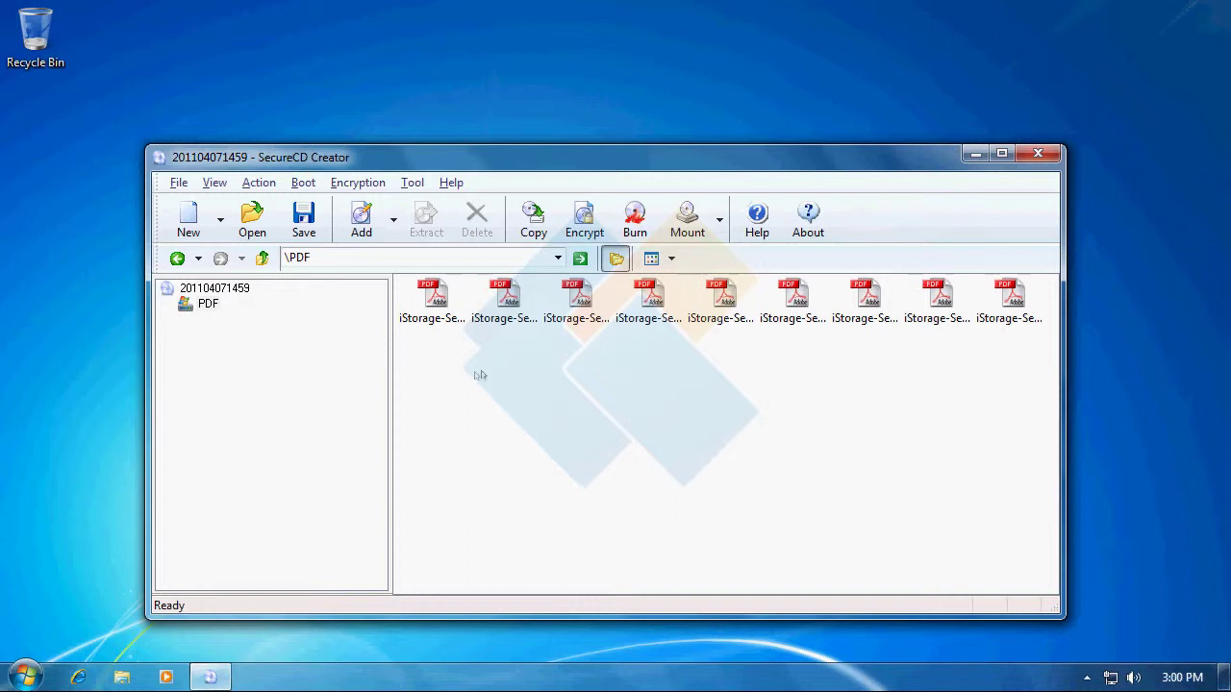
Encrypt the image with a password entered and confirmed, then start saving it.
{"action": "left_click", "coordinate": [597, 227]}
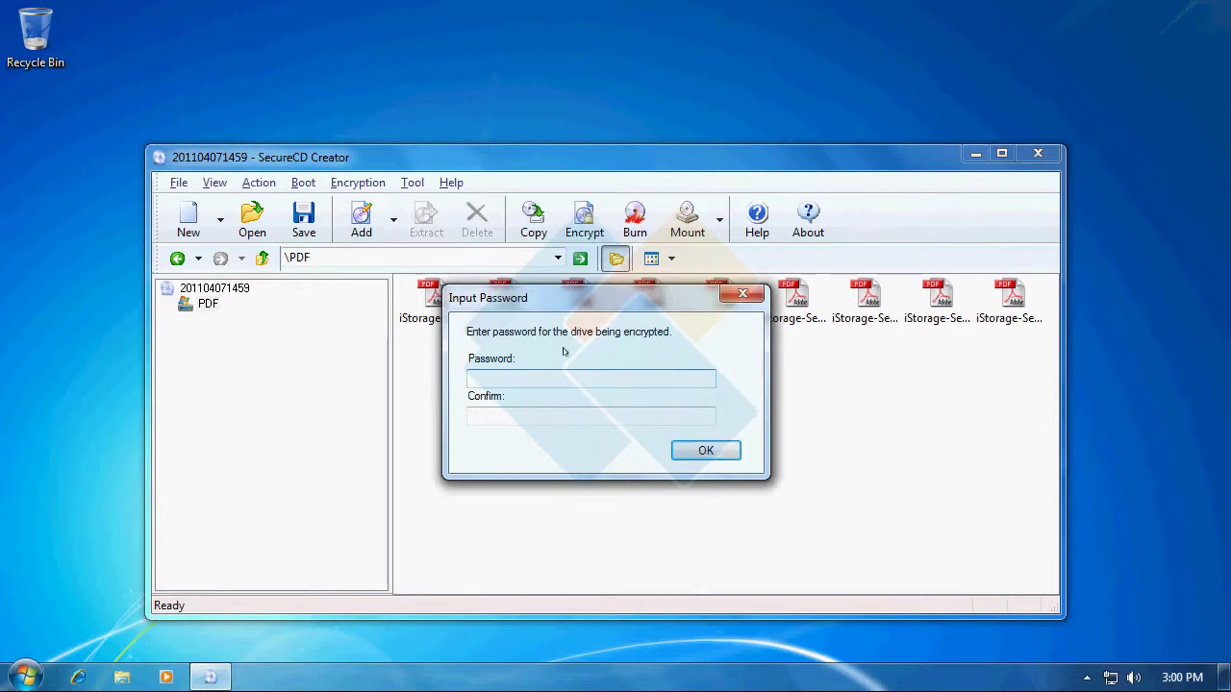
{"action": "type", "text": "1234567"}
{"action": "key", "text": "Tab"}
{"action": "type", "text": "123"}
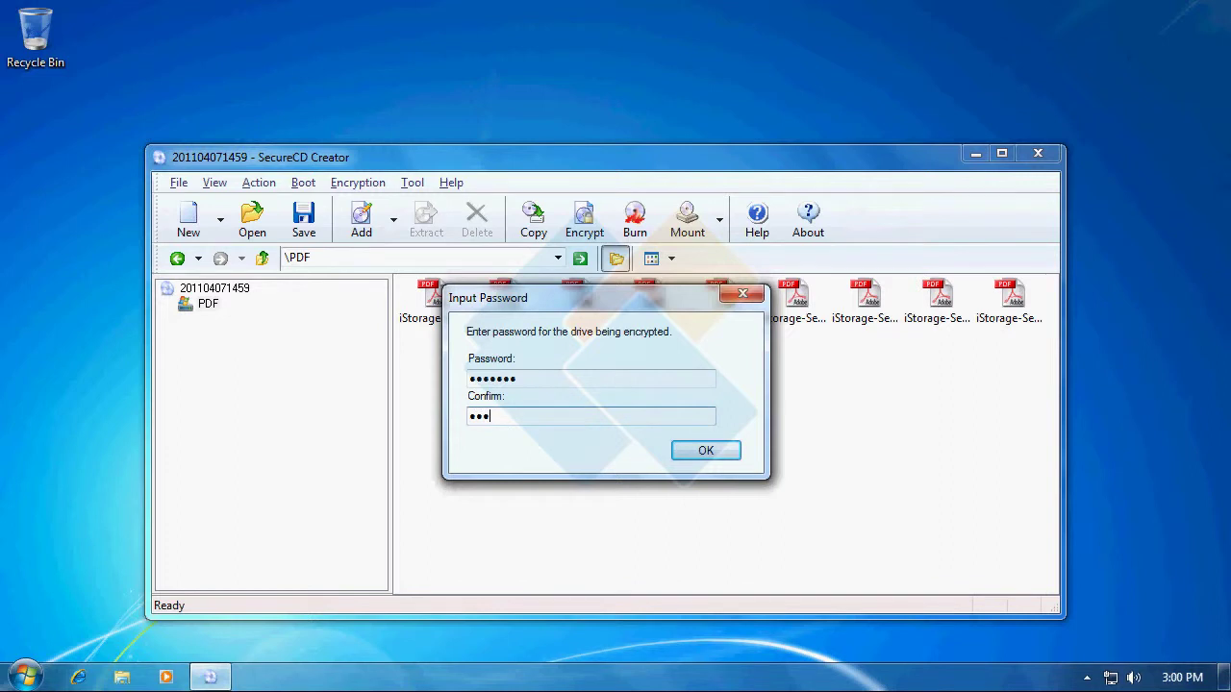
{"action": "type", "text": "4567"}
{"action": "left_click", "coordinate": [715, 455]}
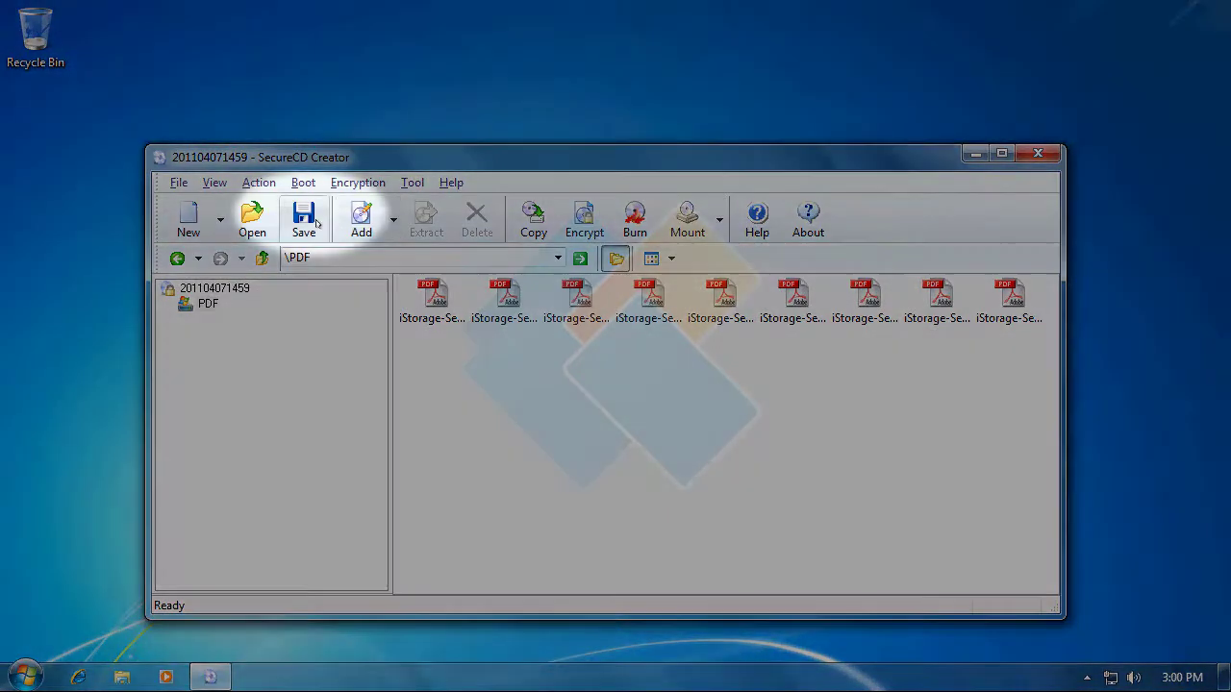
{"action": "left_click", "coordinate": [303, 219]}
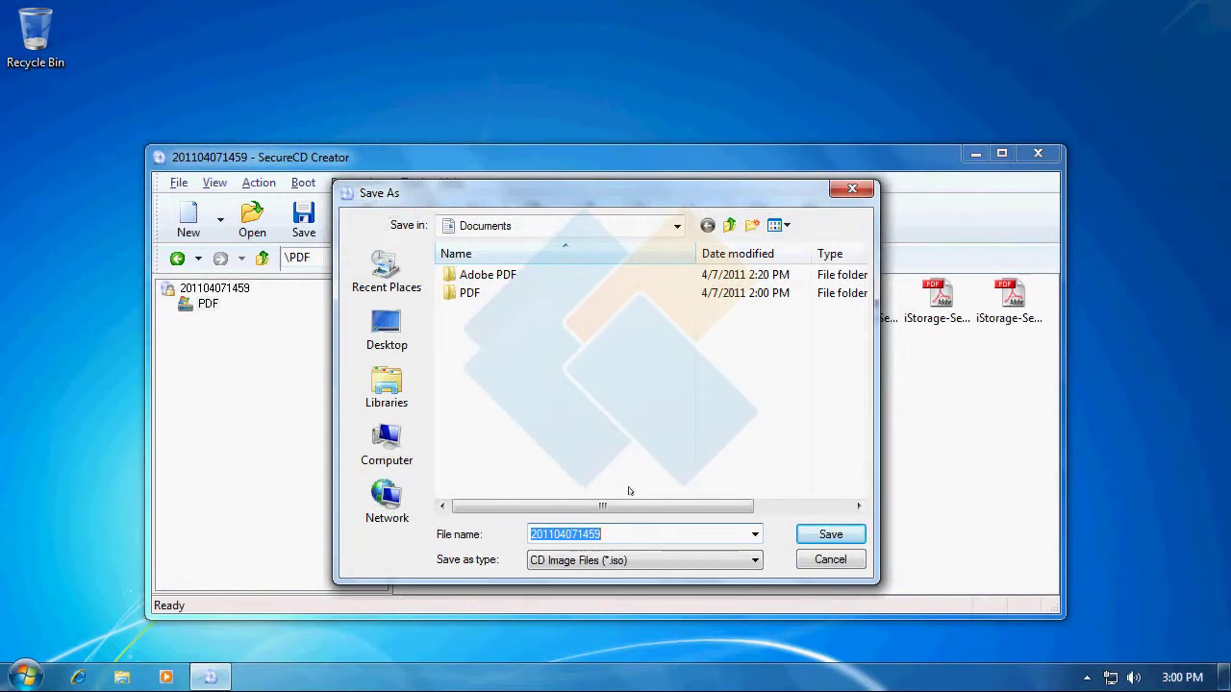
Save the encrypted image as Date (.iso) in Documents, then bring up Windows Explorer.
{"action": "type", "text": "Date"}
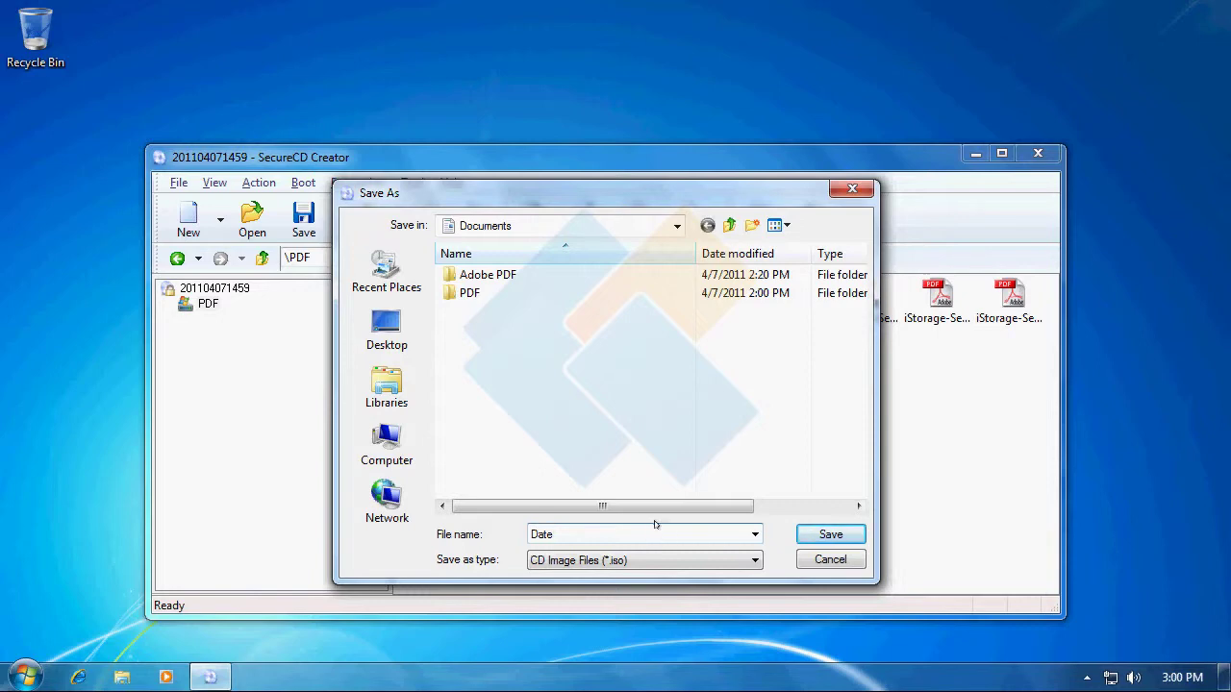
{"action": "left_click", "coordinate": [831, 535]}
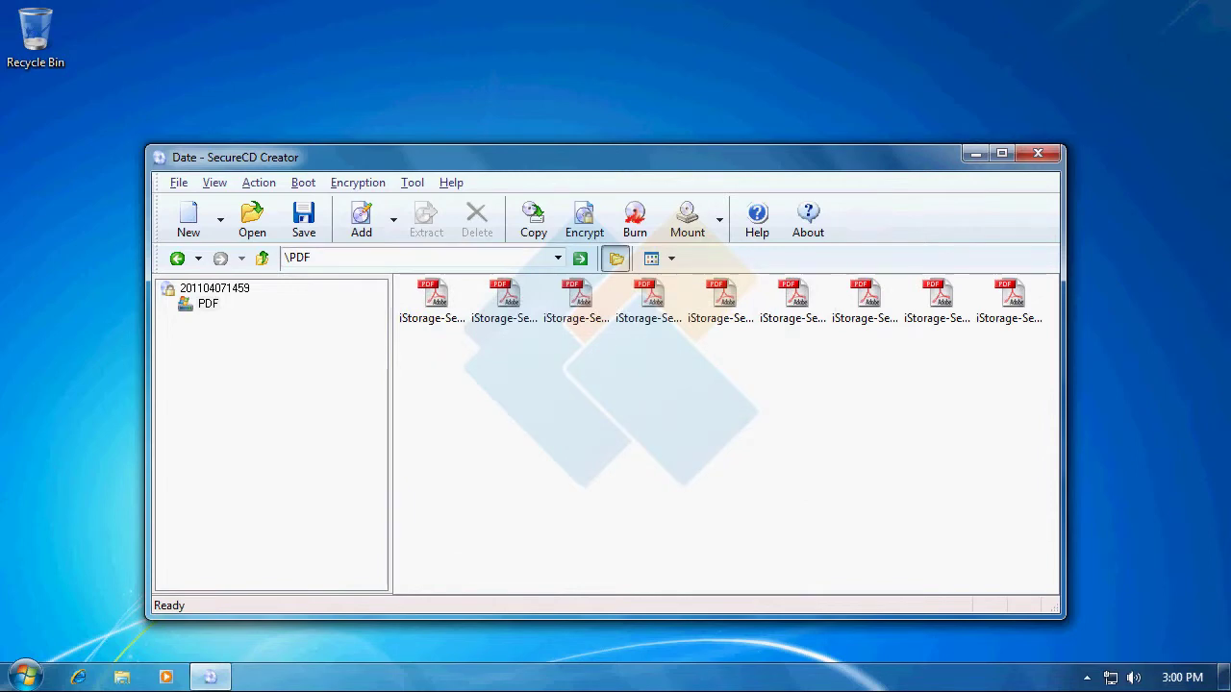
{"action": "left_click", "coordinate": [121, 678]}
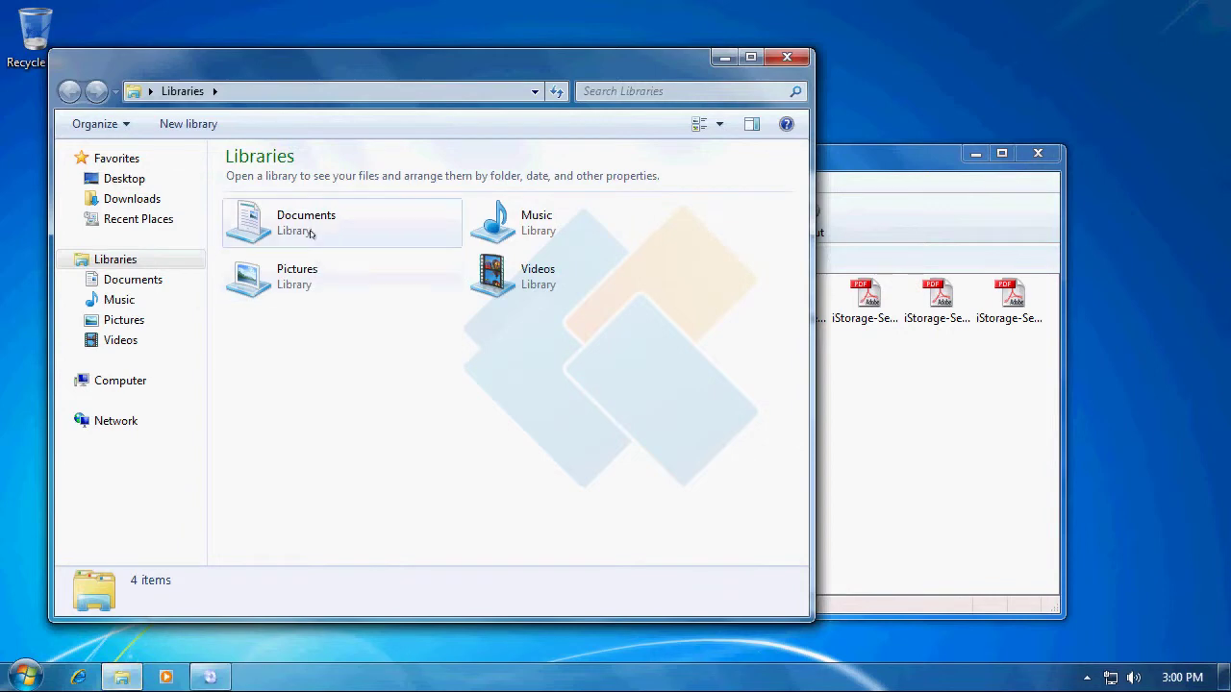
Locate the 34.2 MB Date disc image in Documents, then minimize Explorer.
{"action": "double_click", "coordinate": [309, 233]}
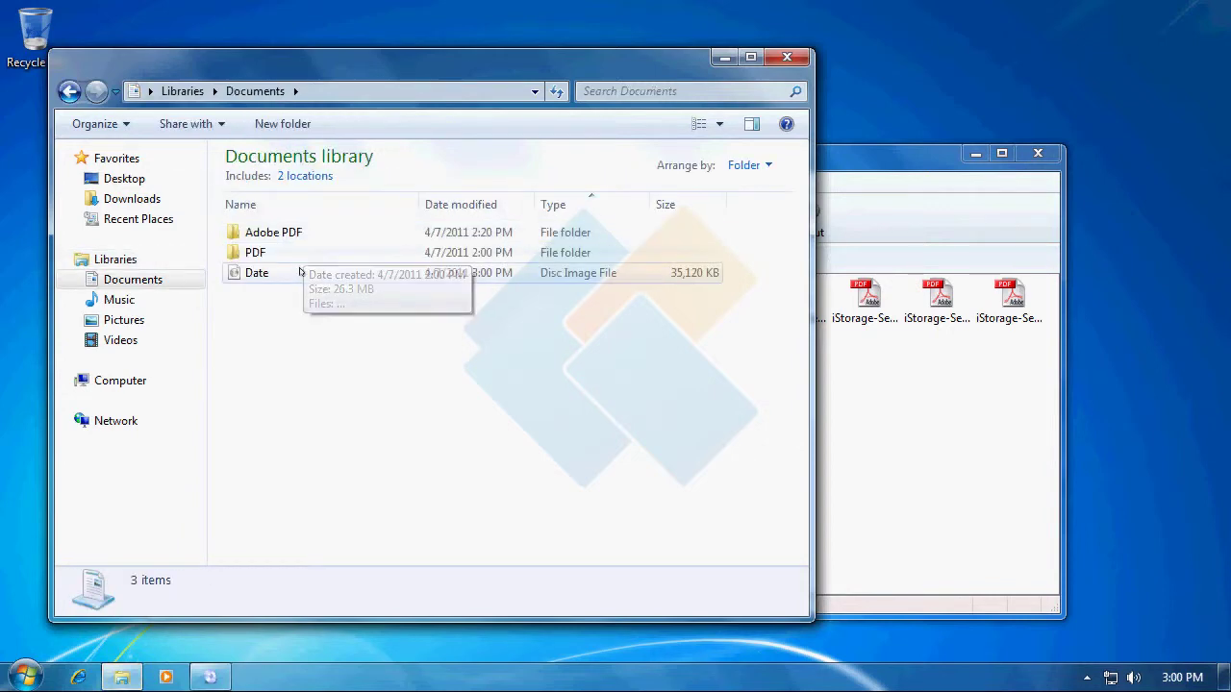
{"action": "left_click", "coordinate": [299, 277]}
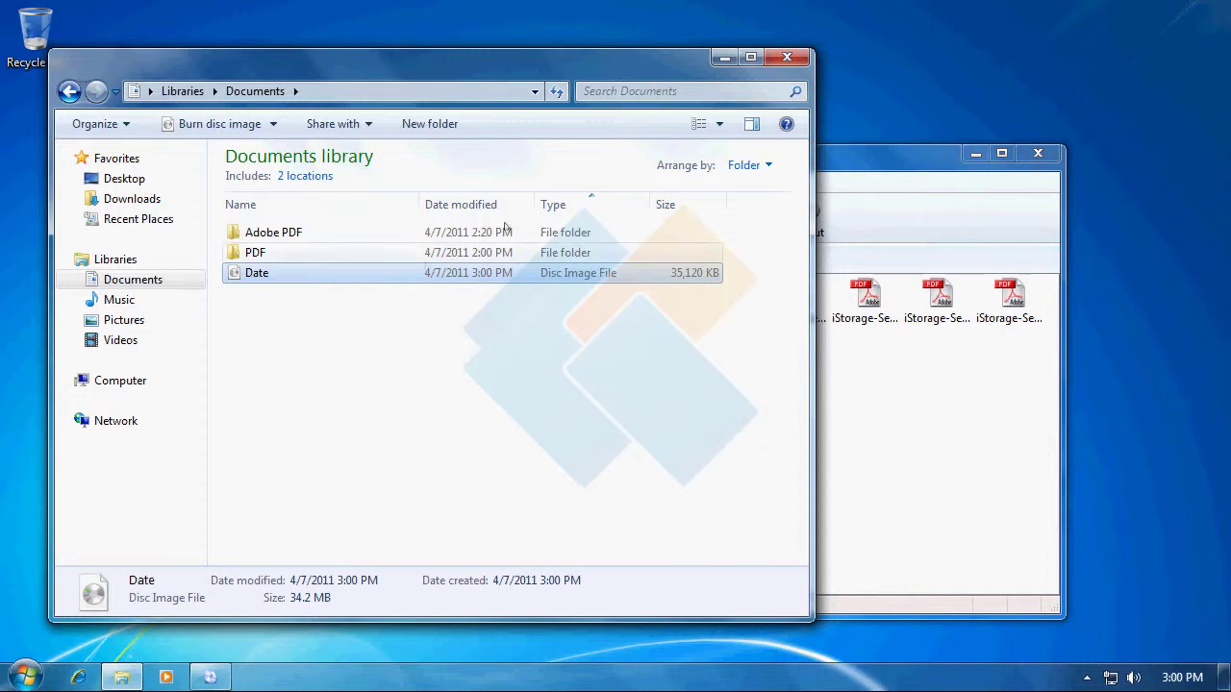
{"action": "left_click", "coordinate": [724, 58]}
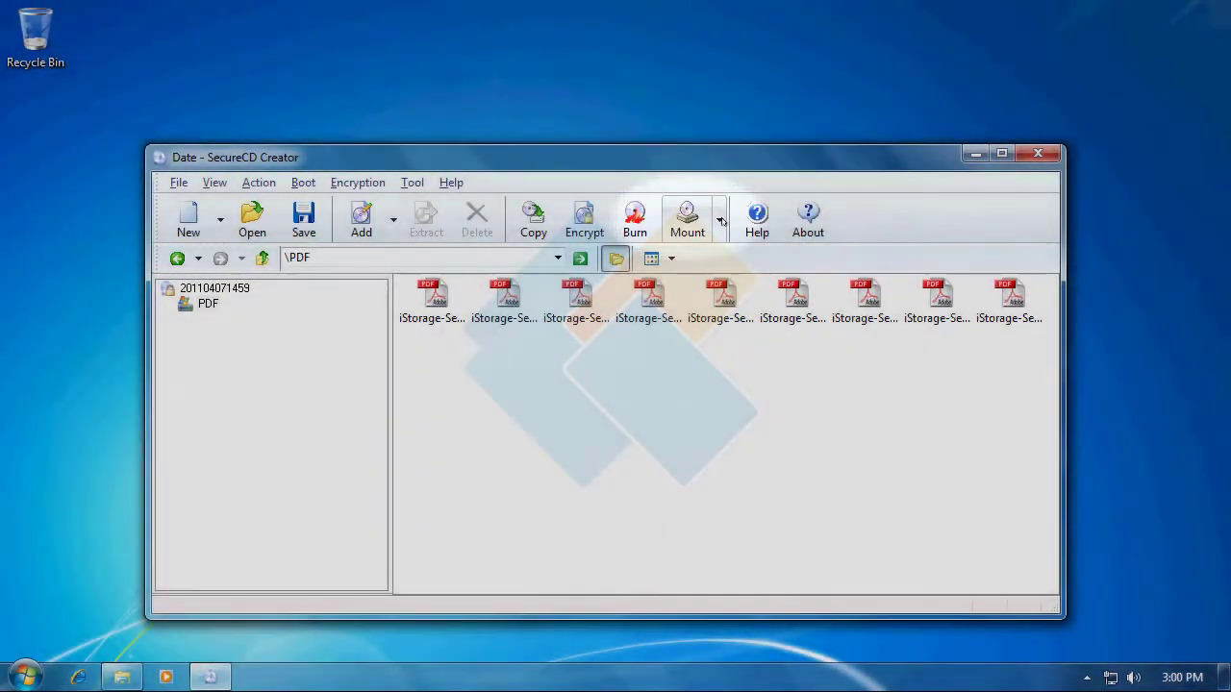
Mount Date.iso from Documents with Mount an Image and dismiss the success message.
{"action": "left_click", "coordinate": [720, 222]}
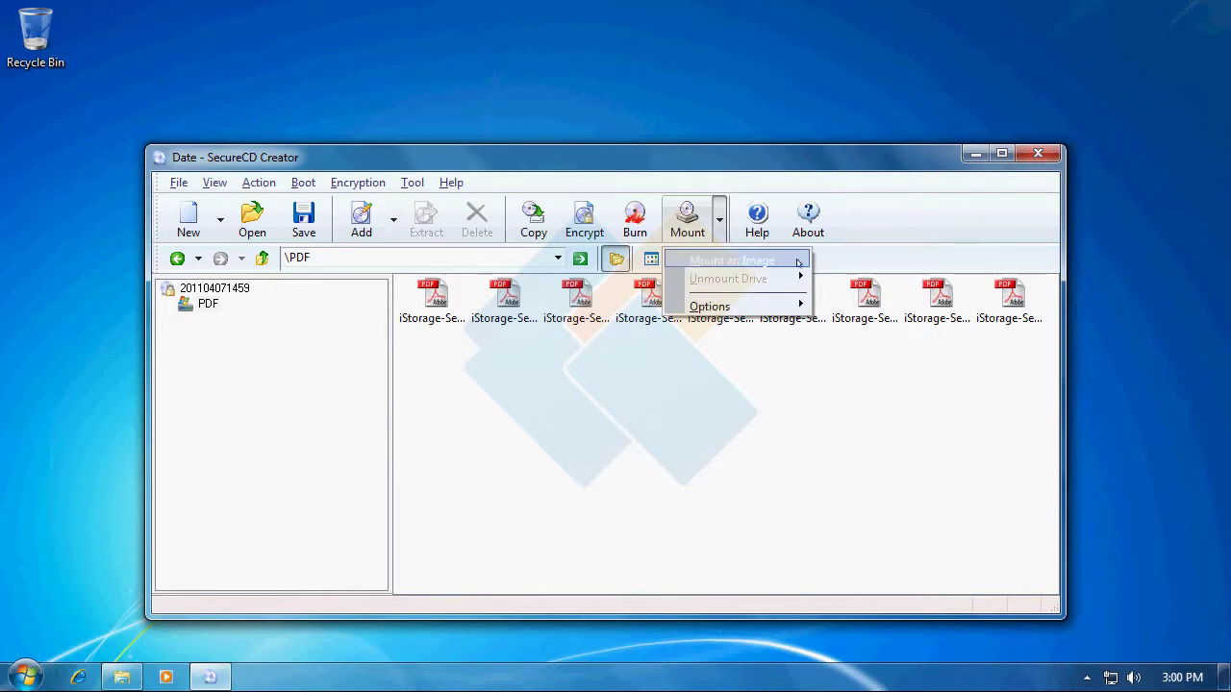
{"action": "left_click", "coordinate": [797, 263]}
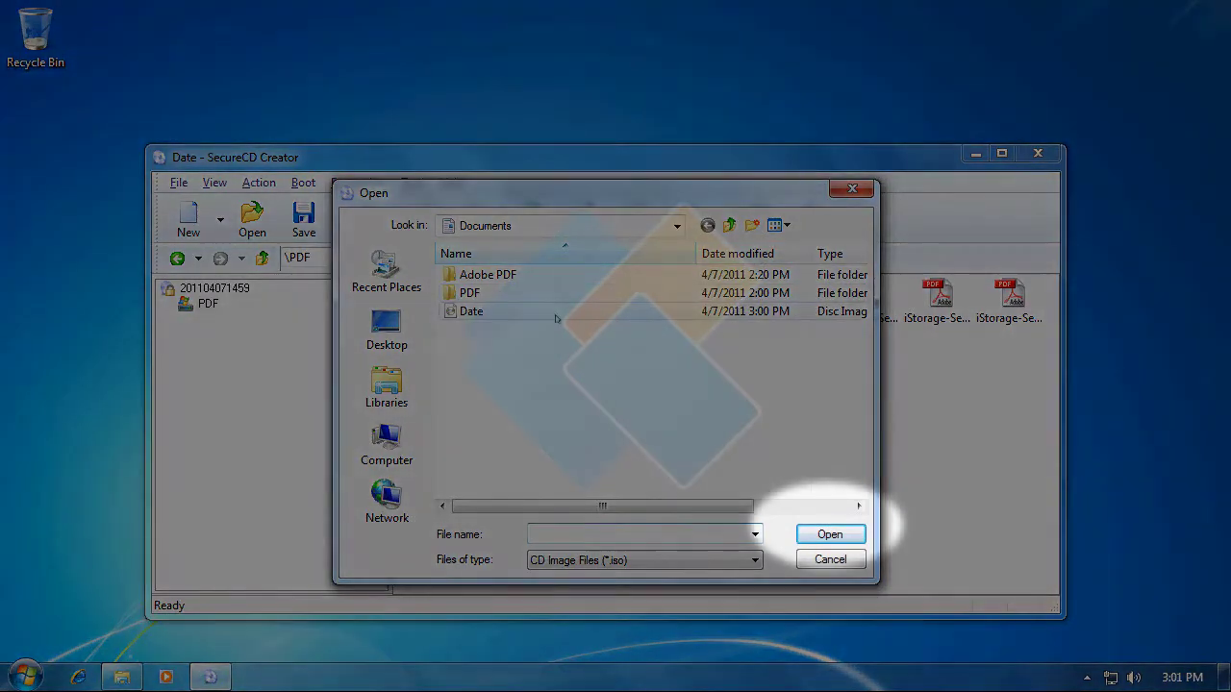
{"action": "left_click", "coordinate": [556, 318]}
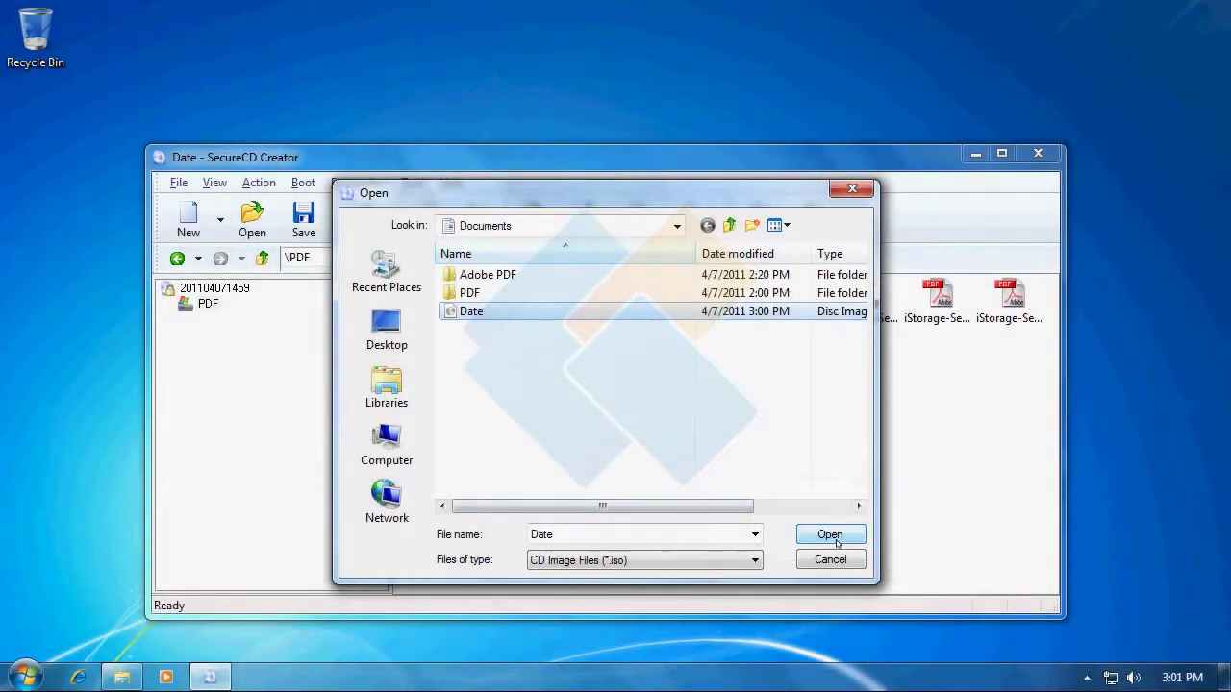
{"action": "left_click", "coordinate": [837, 544]}
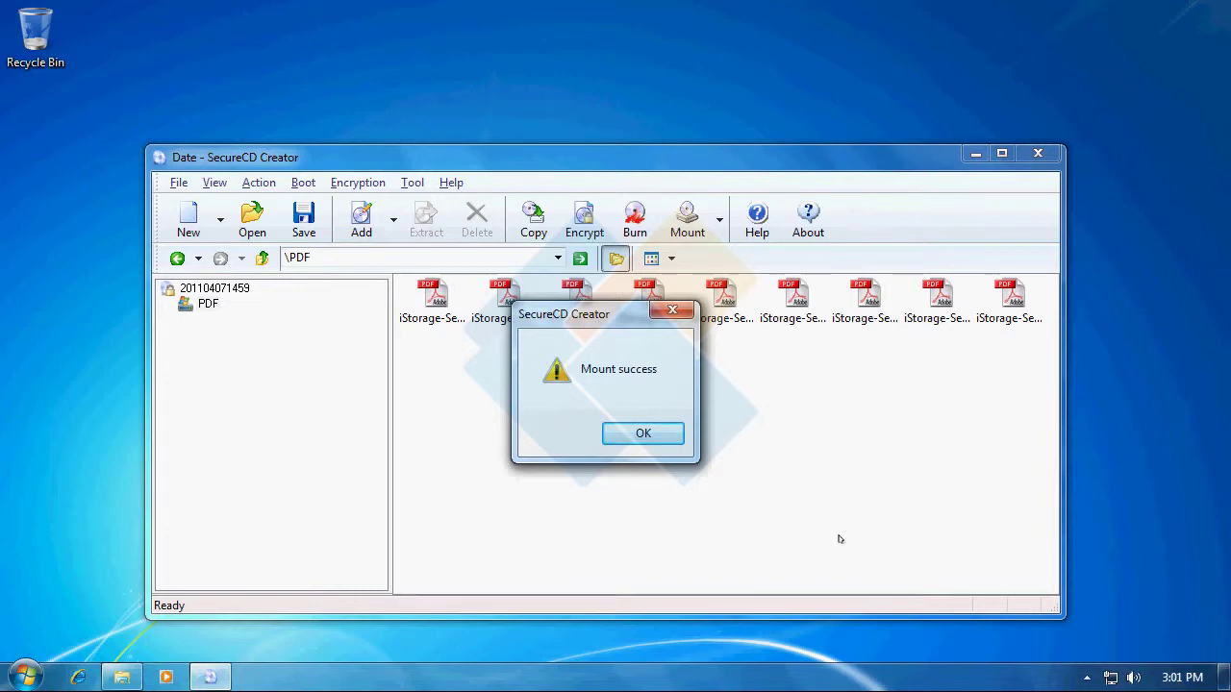
{"action": "left_click", "coordinate": [658, 440]}
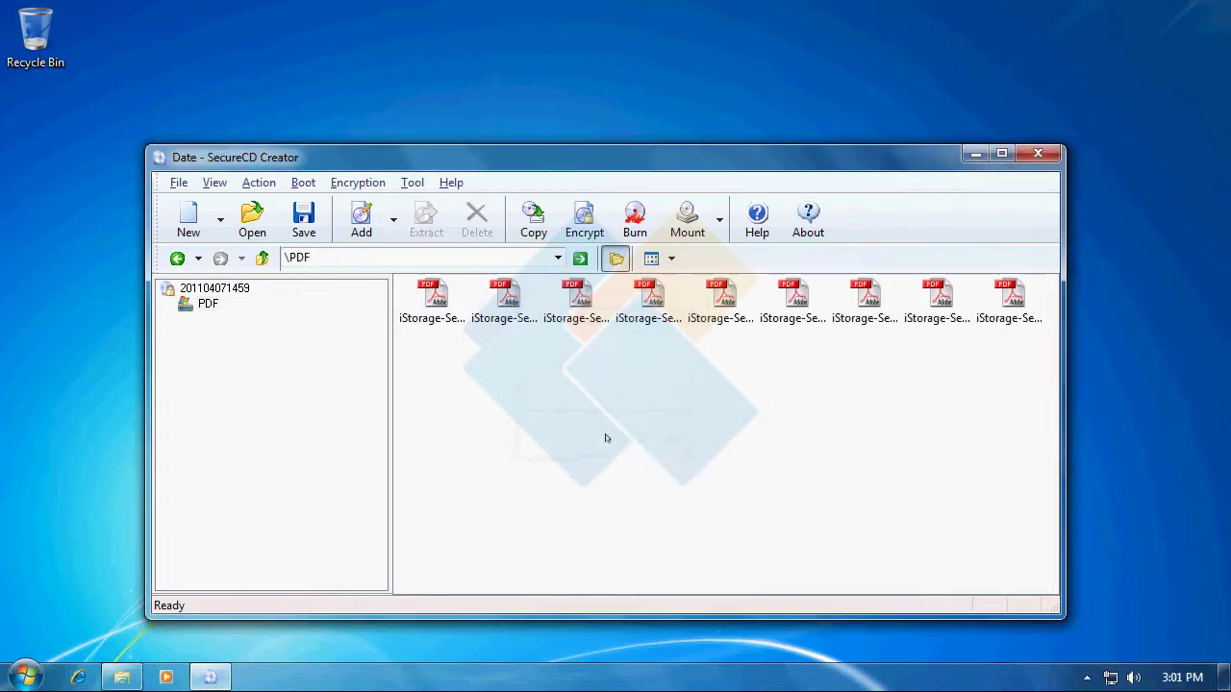
Go to Computer from the Start menu and open CD Drive (E:).
{"action": "left_click", "coordinate": [34, 673]}
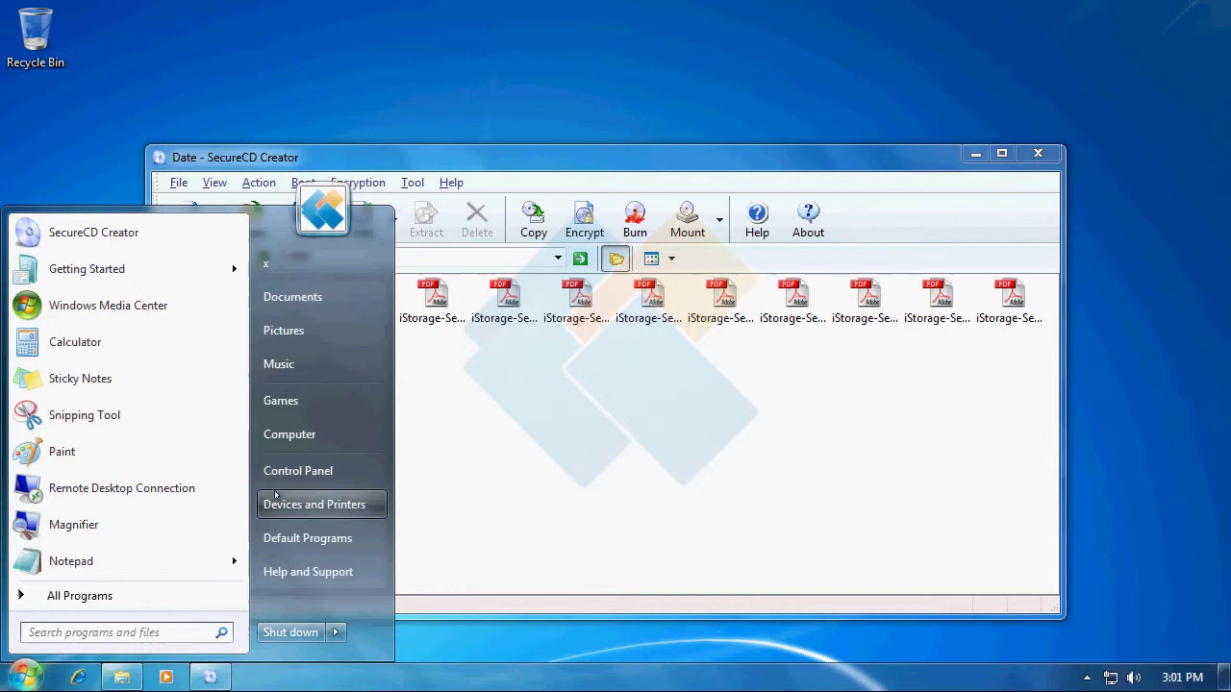
{"action": "left_click", "coordinate": [324, 434]}
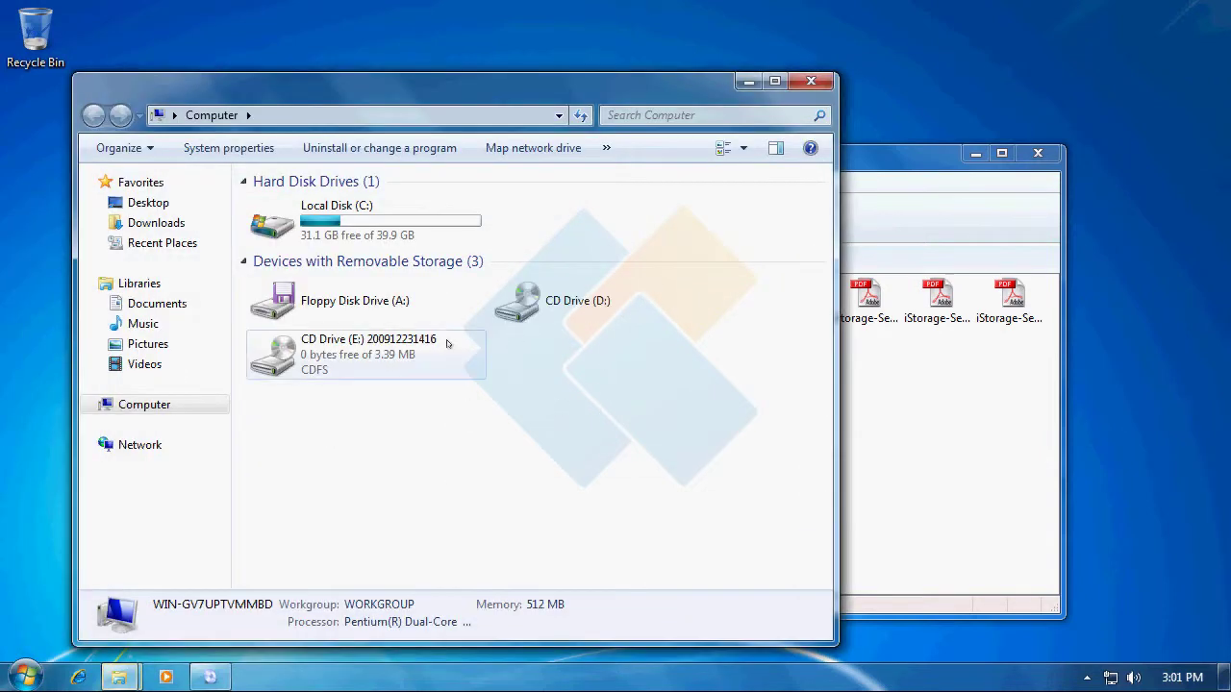
{"action": "double_click", "coordinate": [422, 342]}
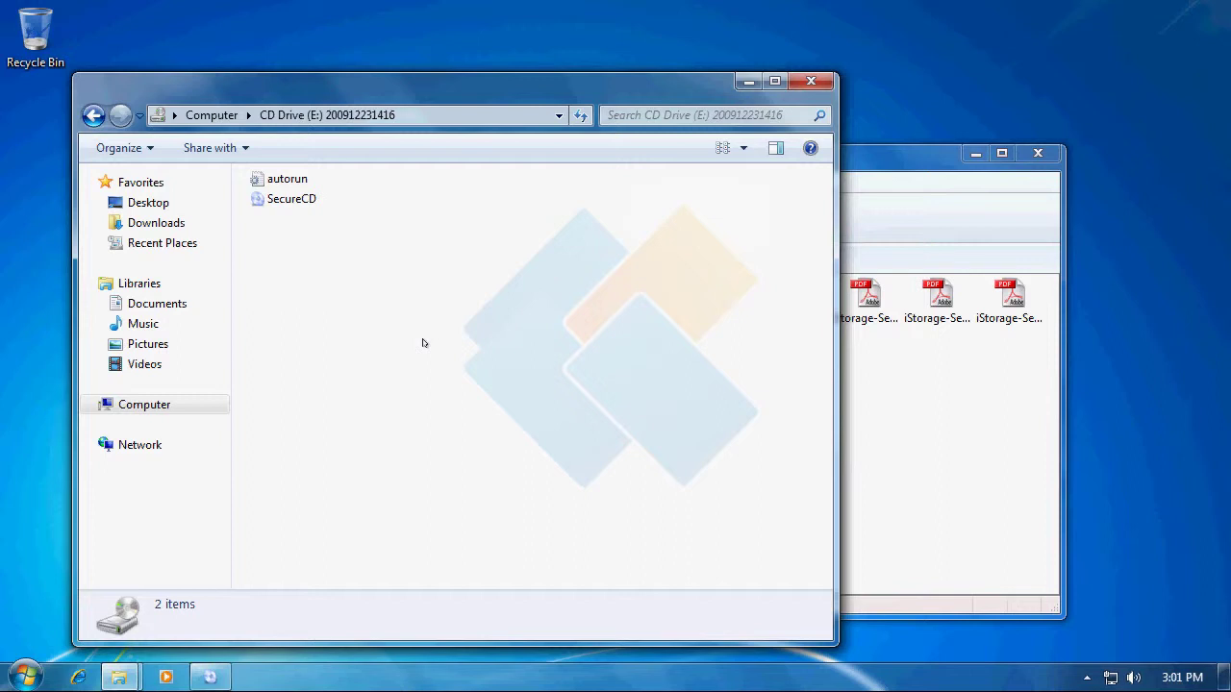
Run SecureCD from drive E: and submit the disc password.
{"action": "left_click", "coordinate": [313, 206]}
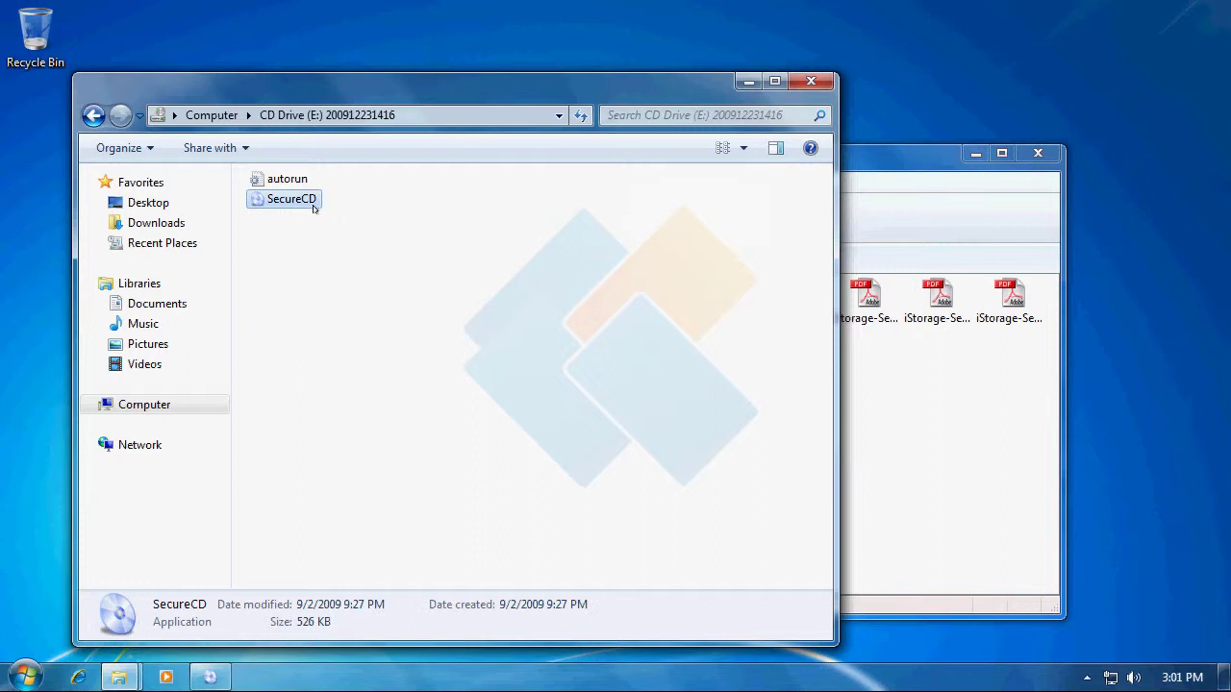
{"action": "double_click", "coordinate": [313, 206]}
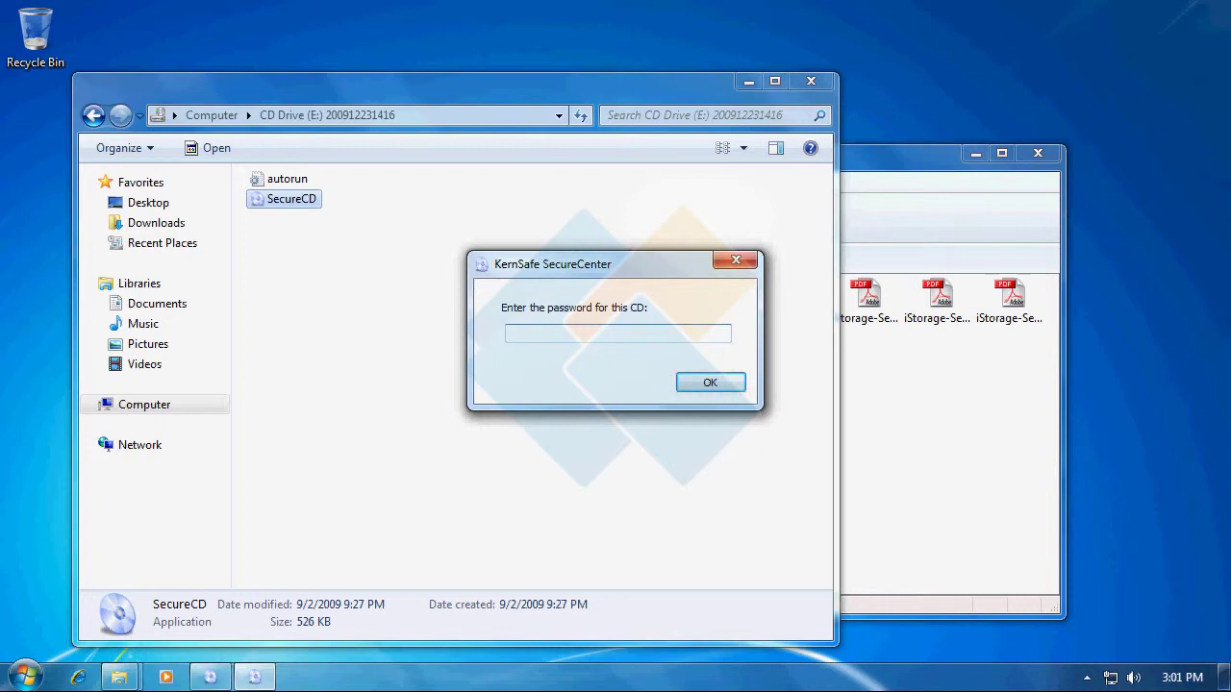
{"action": "type", "text": "*******"}
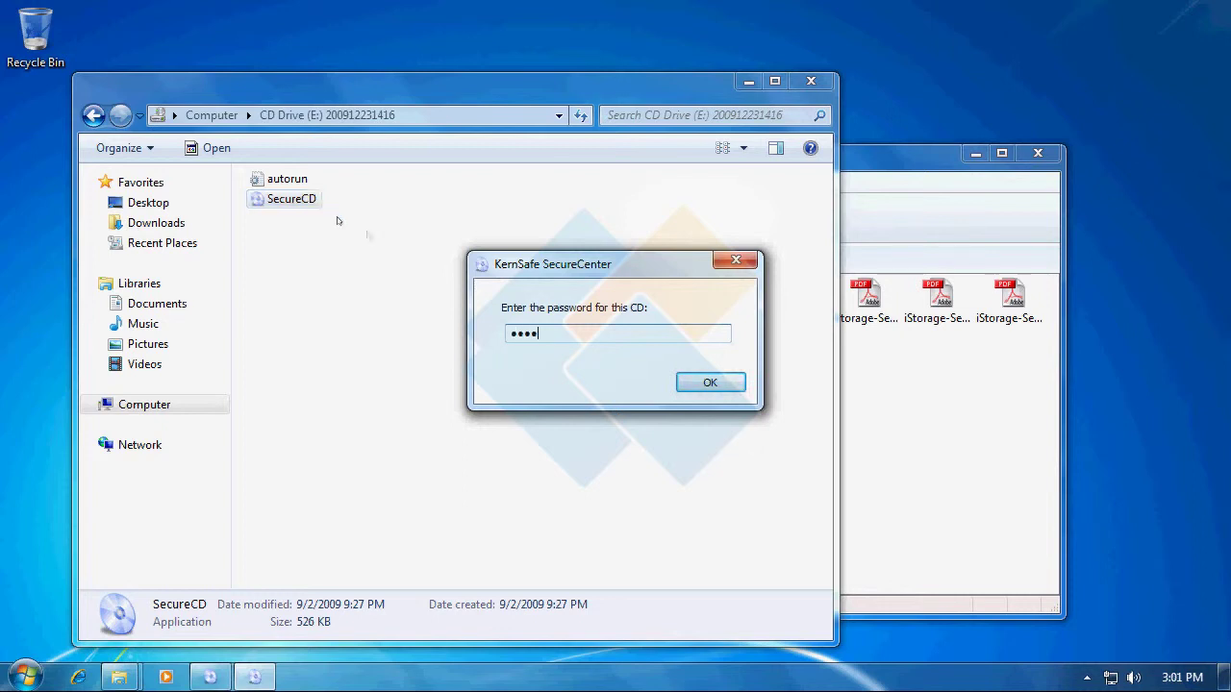
{"action": "left_click", "coordinate": [707, 384]}
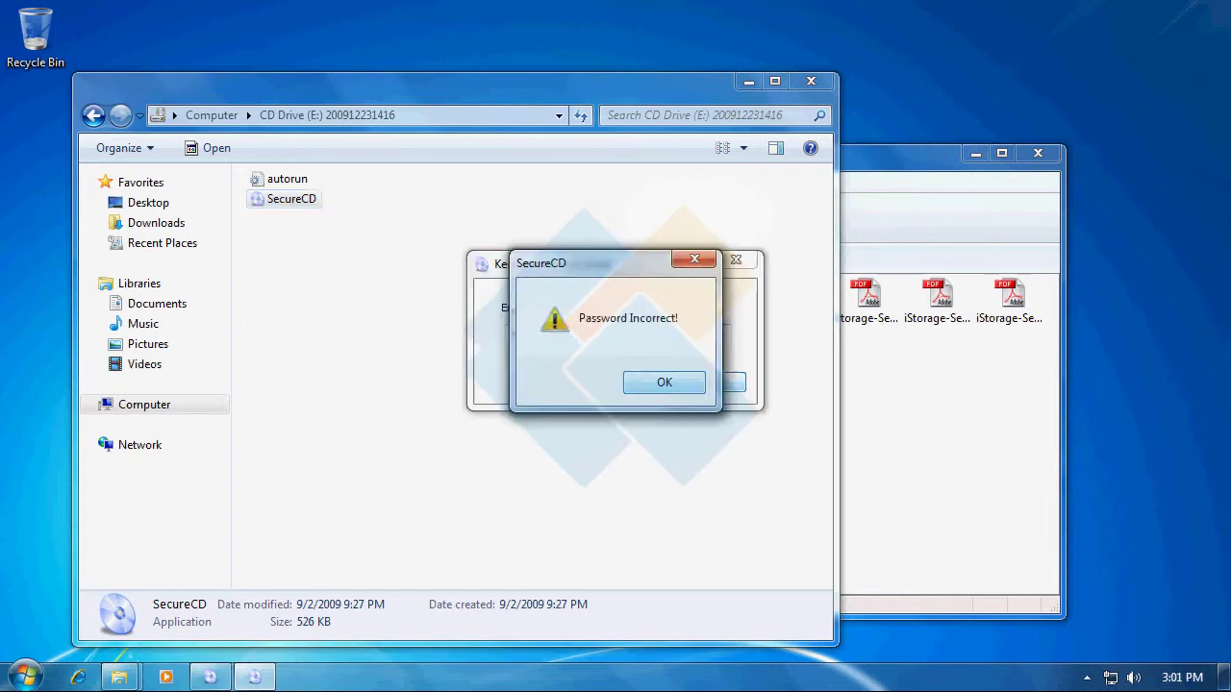
Dismiss the Password Incorrect warning and re-enter the password to unlock the disc.
{"action": "left_click", "coordinate": [665, 383]}
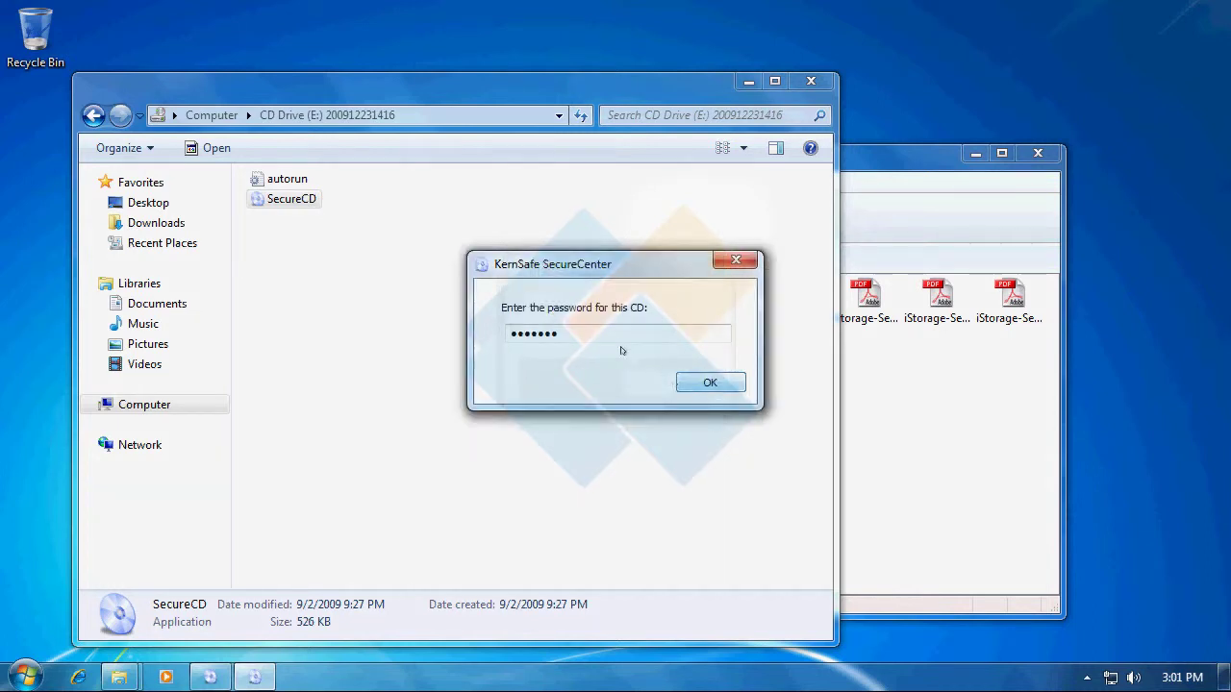
{"action": "key", "text": "Tab"}
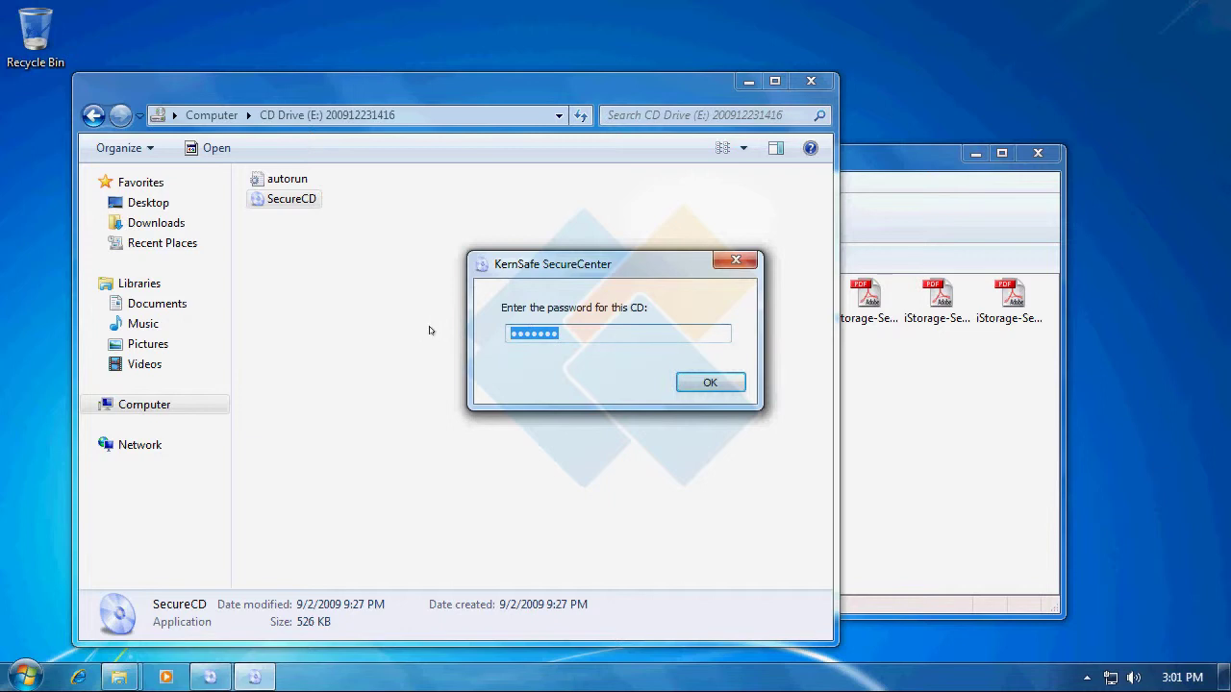
{"action": "type", "text": "*******"}
{"action": "left_click", "coordinate": [693, 384]}
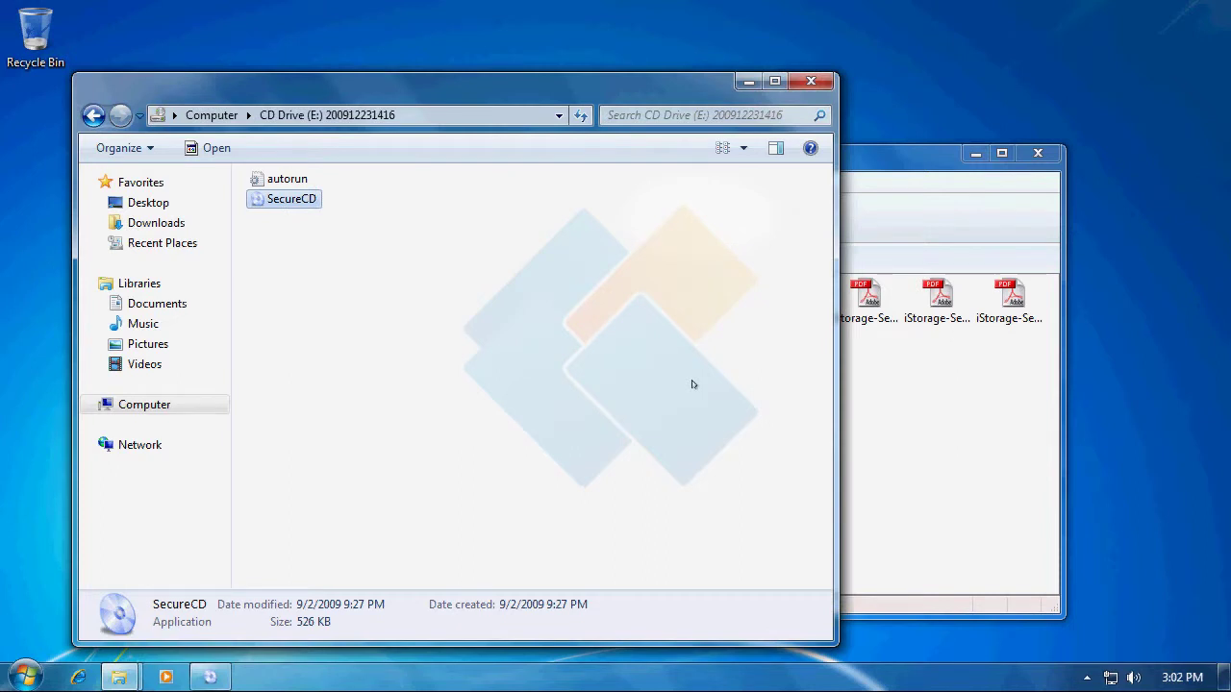
Refresh the unlocked drive, browse its PDF folder's nine iStorage PDFs, then minimize Explorer.
{"action": "right_click", "coordinate": [523, 306]}
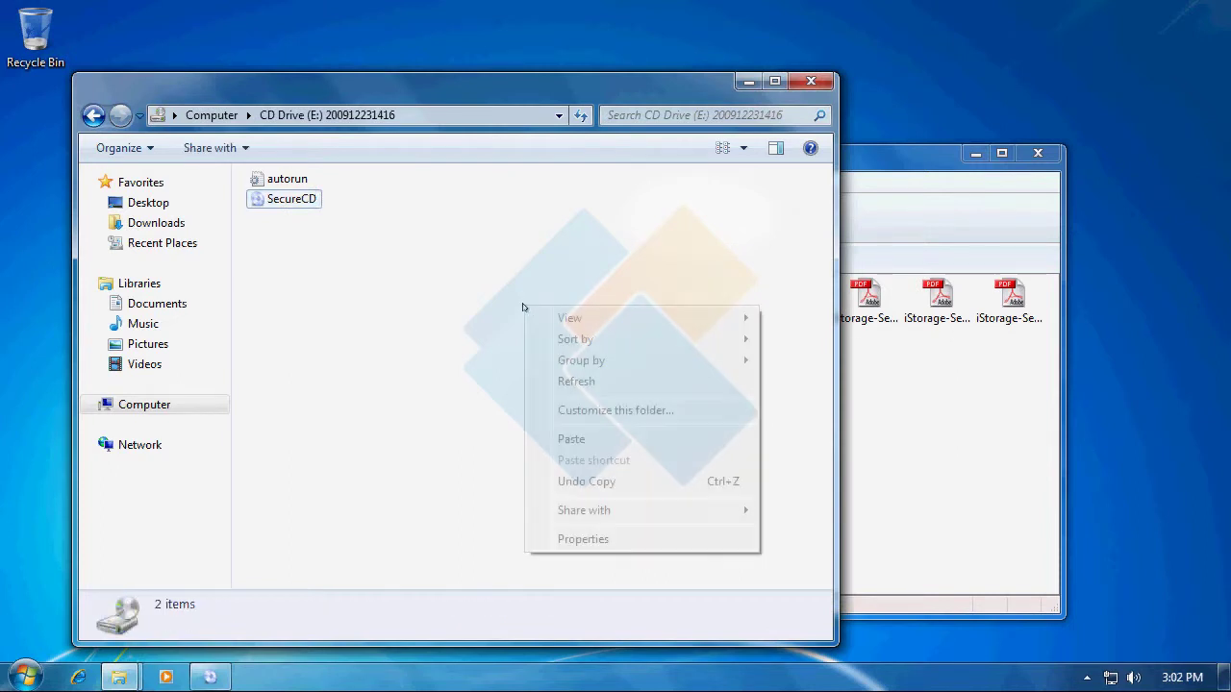
{"action": "left_click", "coordinate": [619, 381]}
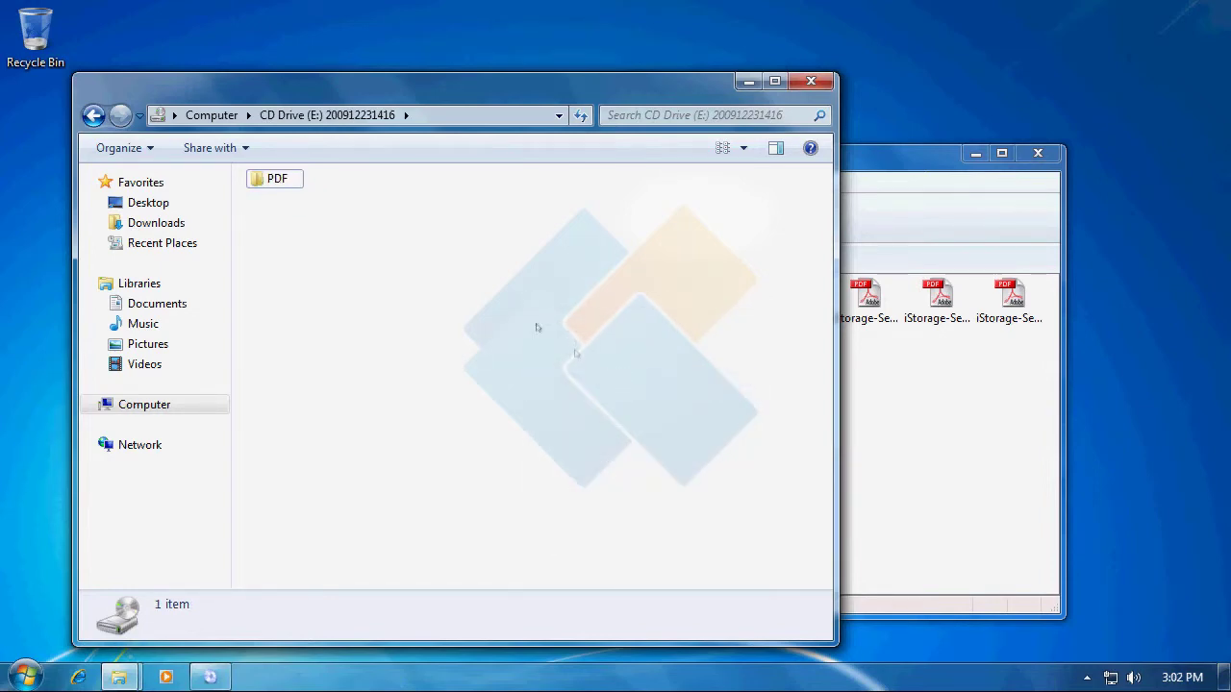
{"action": "double_click", "coordinate": [278, 182]}
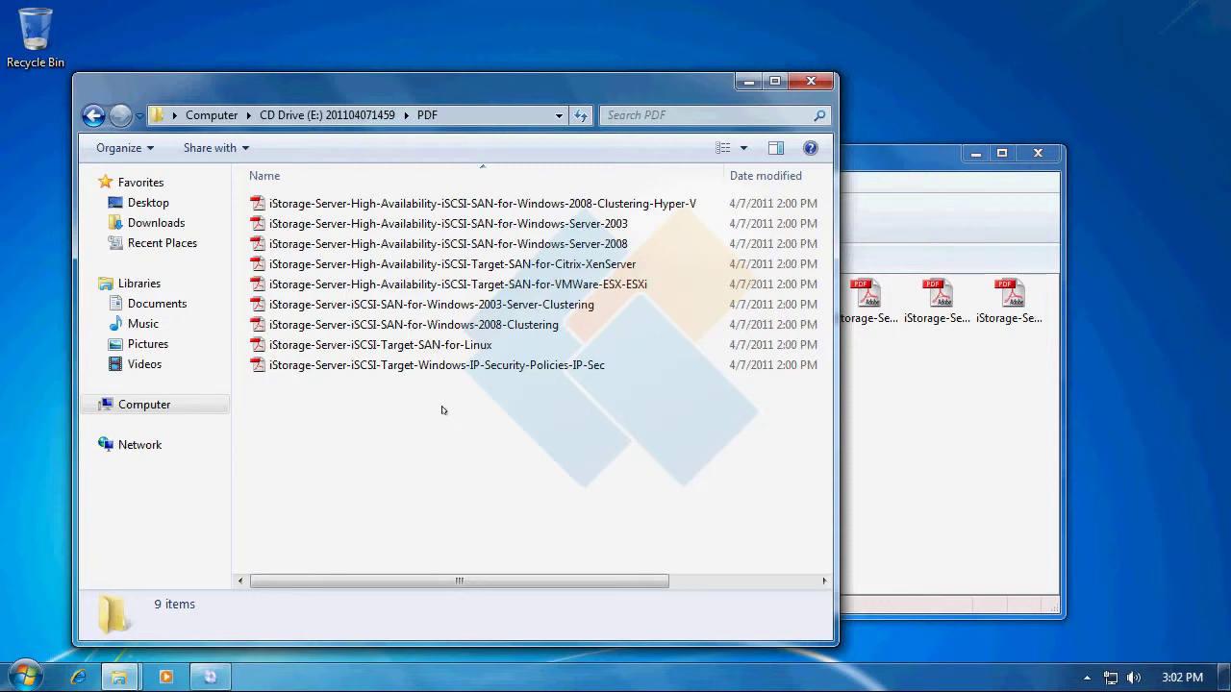
{"action": "left_click", "coordinate": [748, 83]}
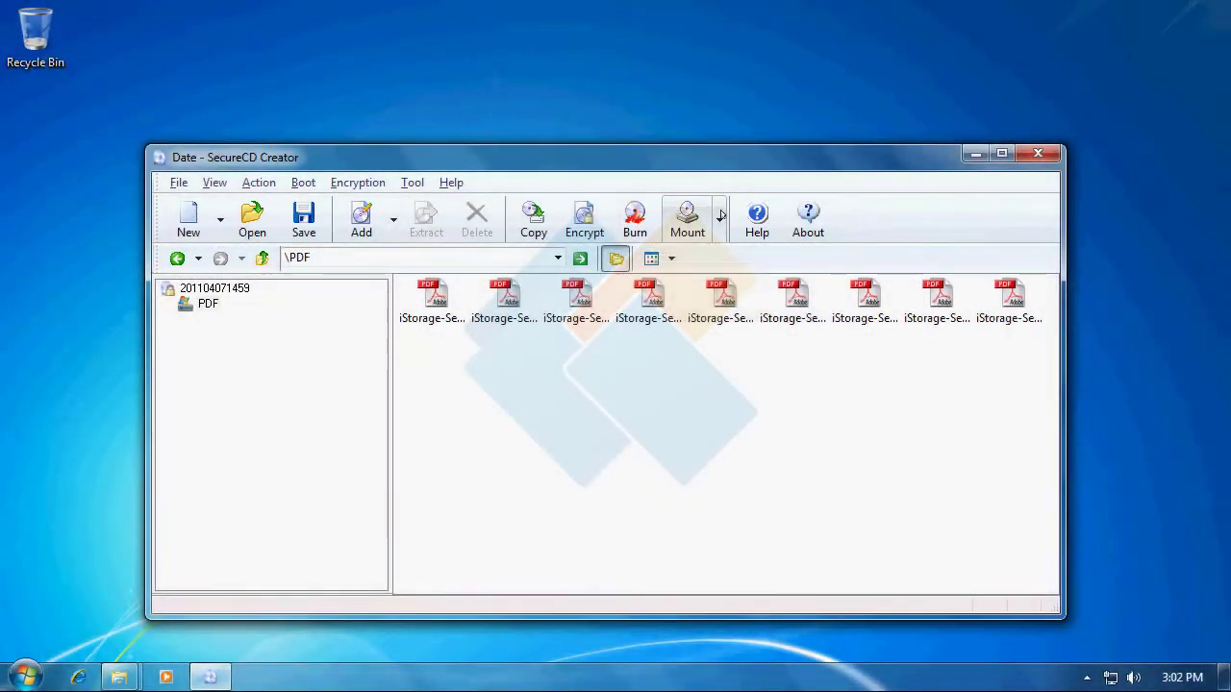
Unmount the drive E: holding Date.iso and dismiss the Unmount success message.
{"action": "left_click", "coordinate": [720, 216]}
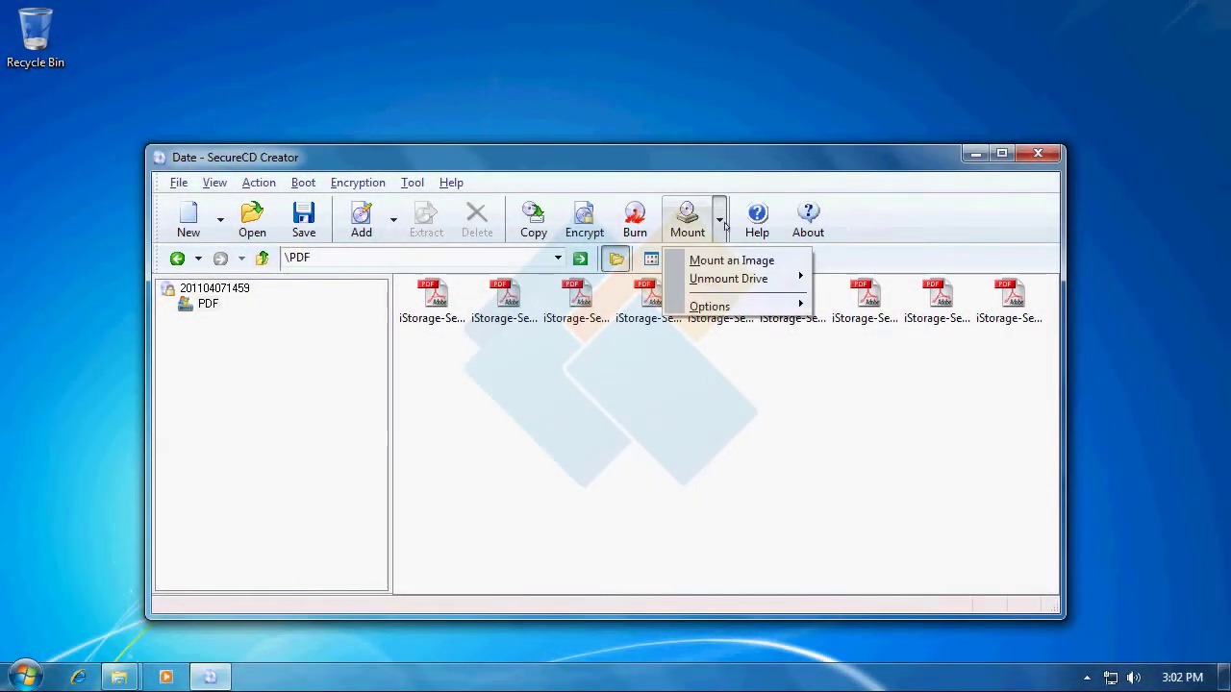
{"action": "mouse_move", "coordinate": [759, 278]}
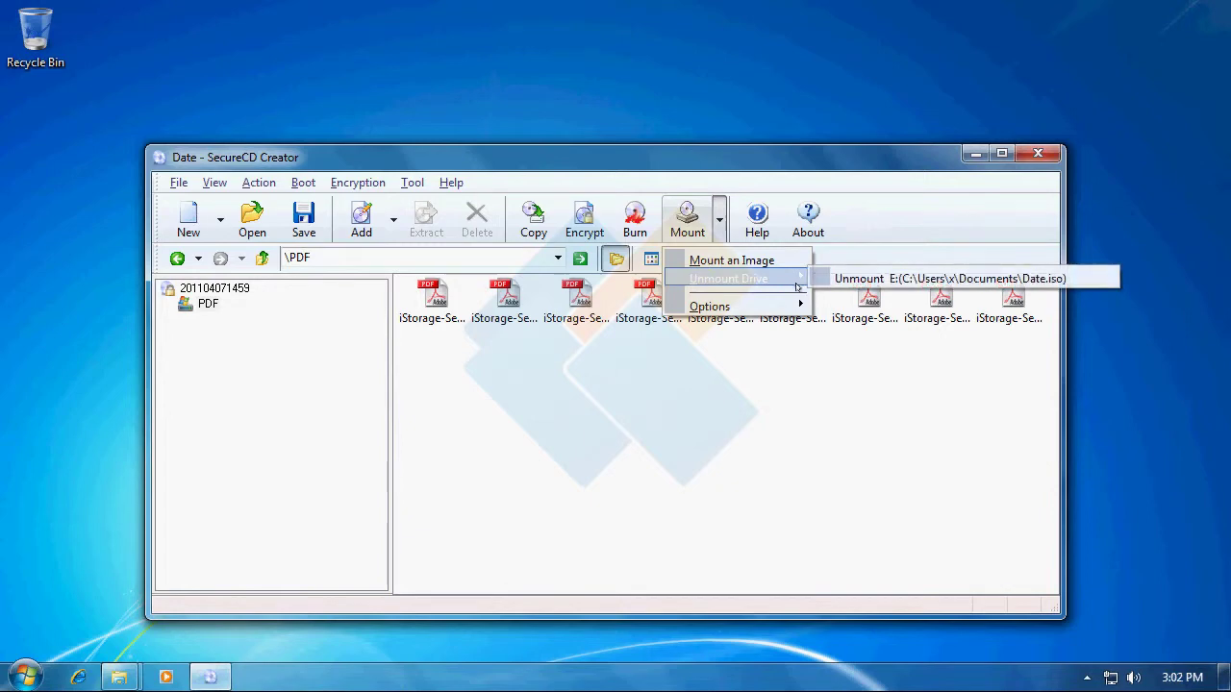
{"action": "left_click", "coordinate": [865, 279]}
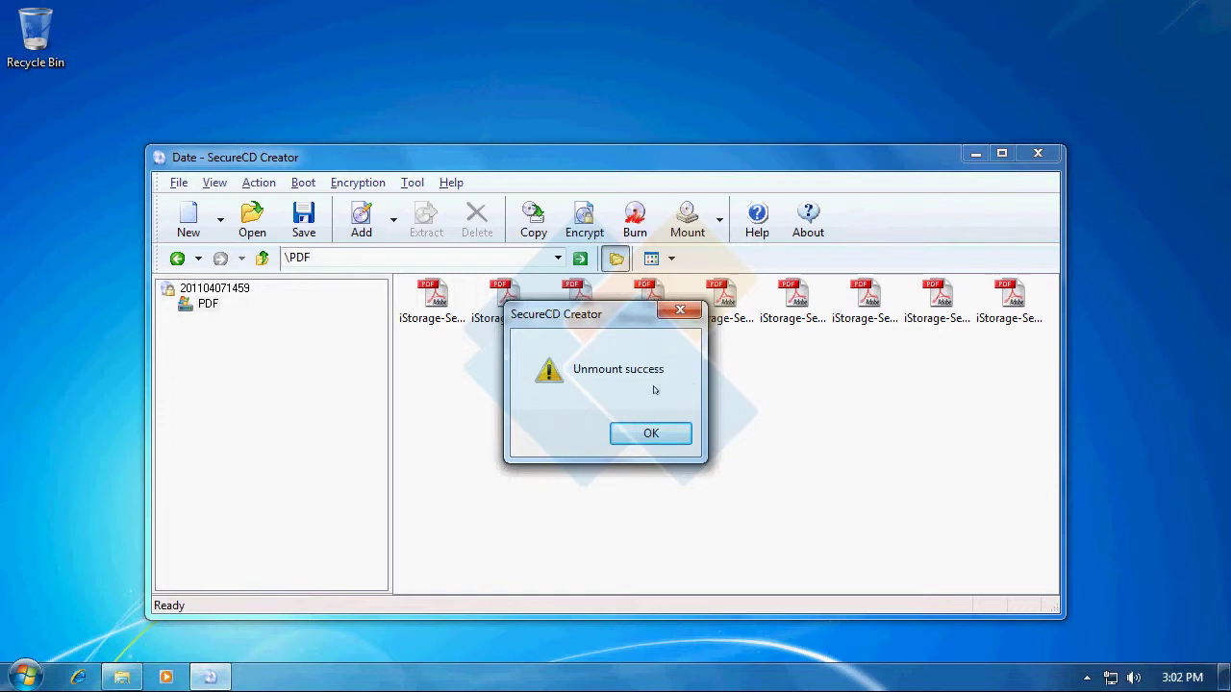
{"action": "left_click", "coordinate": [660, 432]}
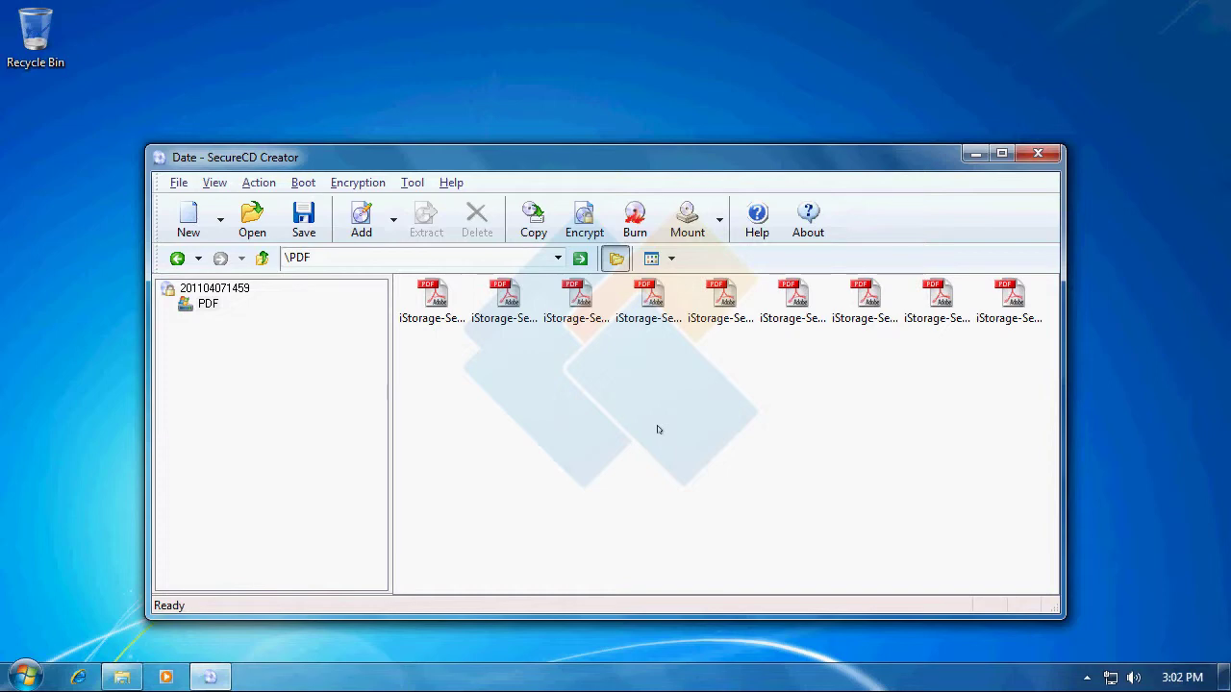
Close SecureCD Creator, check the Date image is still in Documents, then close that window.
{"action": "left_click", "coordinate": [1039, 155]}
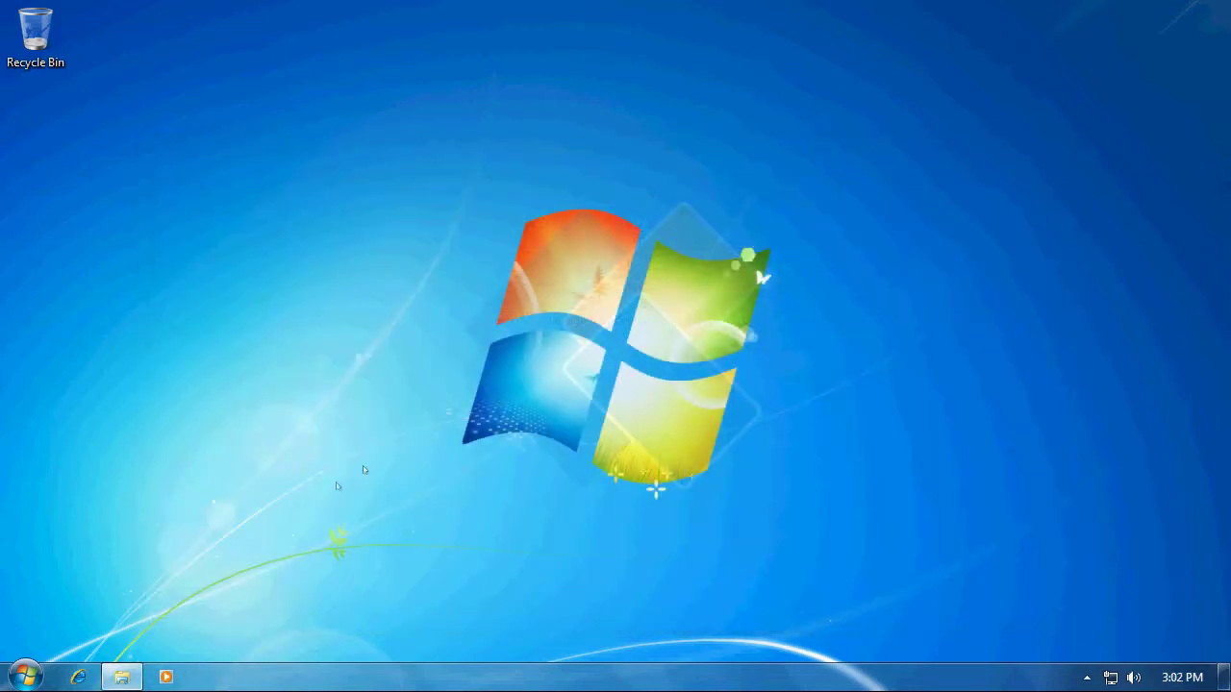
{"action": "left_click", "coordinate": [135, 670]}
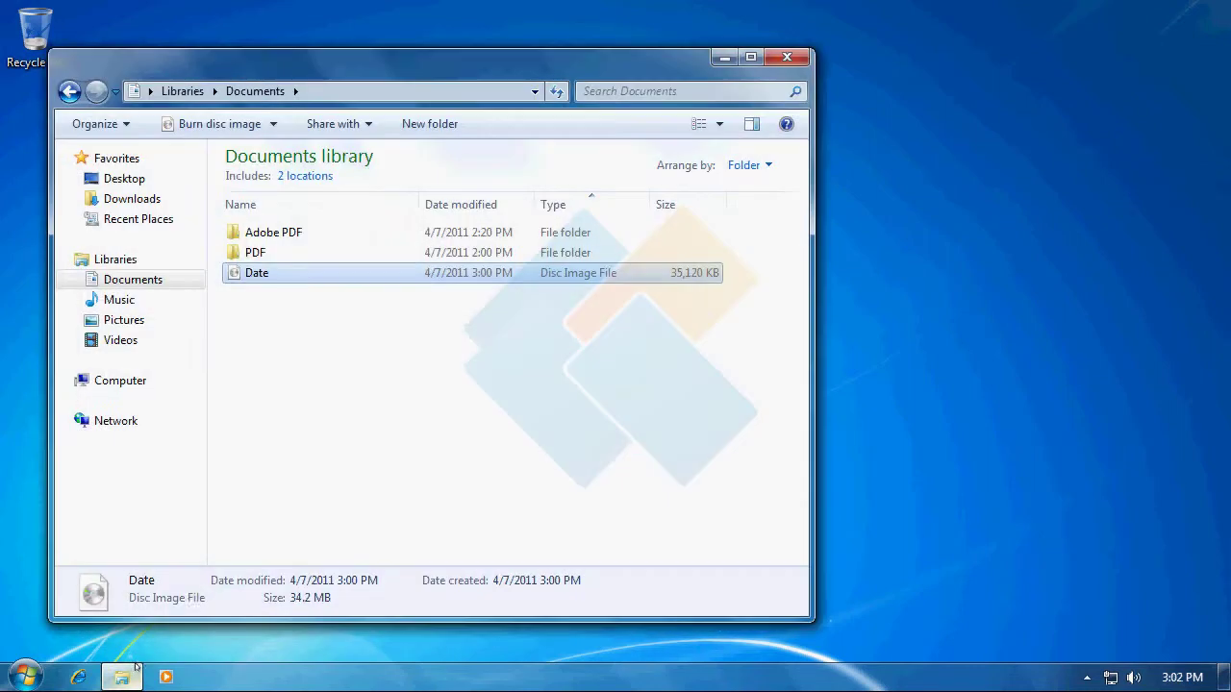
{"action": "left_click", "coordinate": [347, 303]}
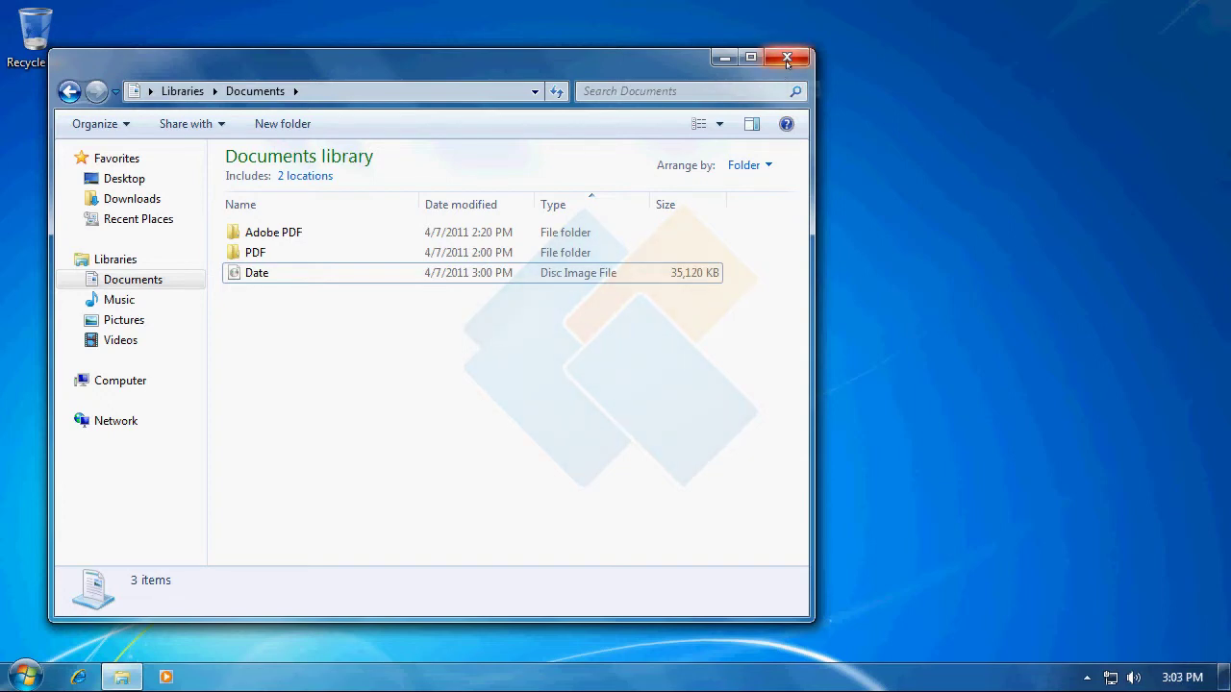
{"action": "left_click", "coordinate": [786, 60]}
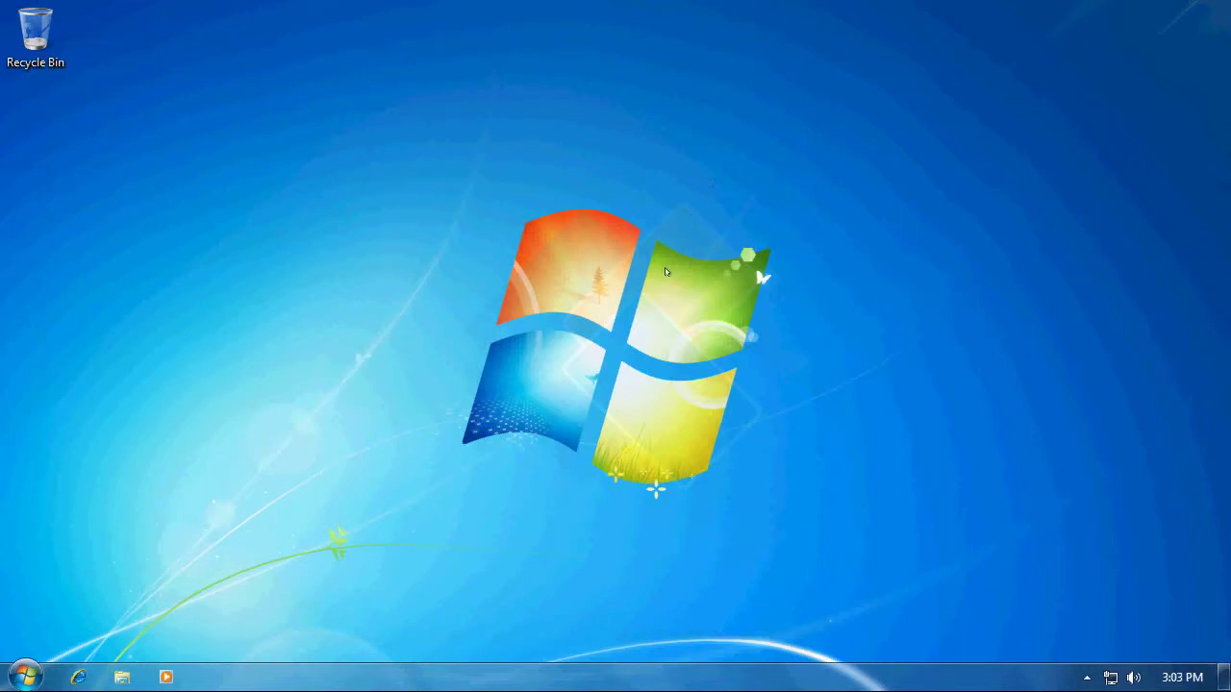